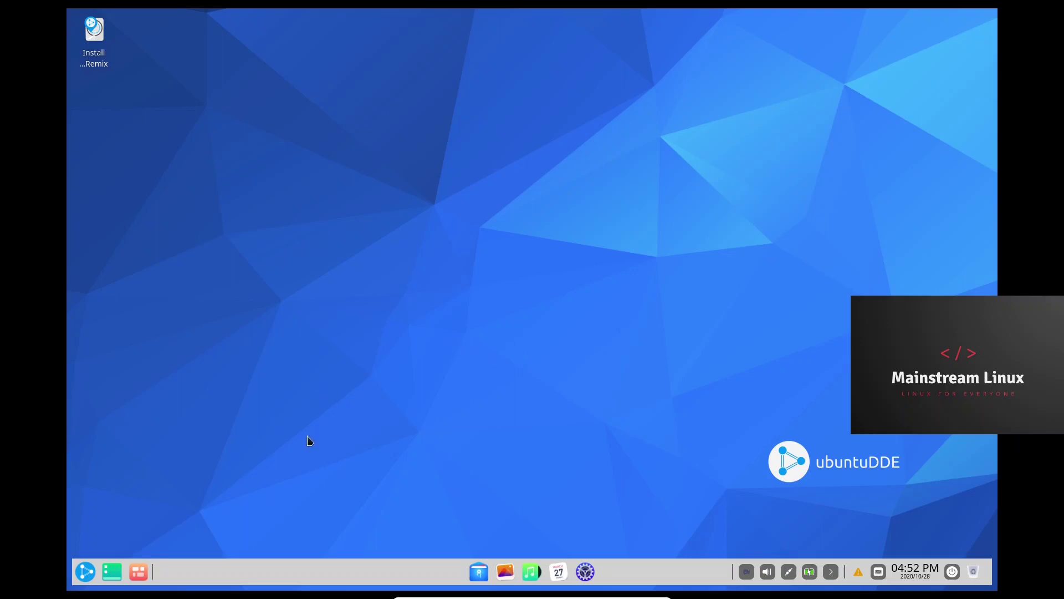
# Apply the green hummingbird picture from Wallpaper and Screensaver as the desktop background
pyautogui.rightClick(498, 185)
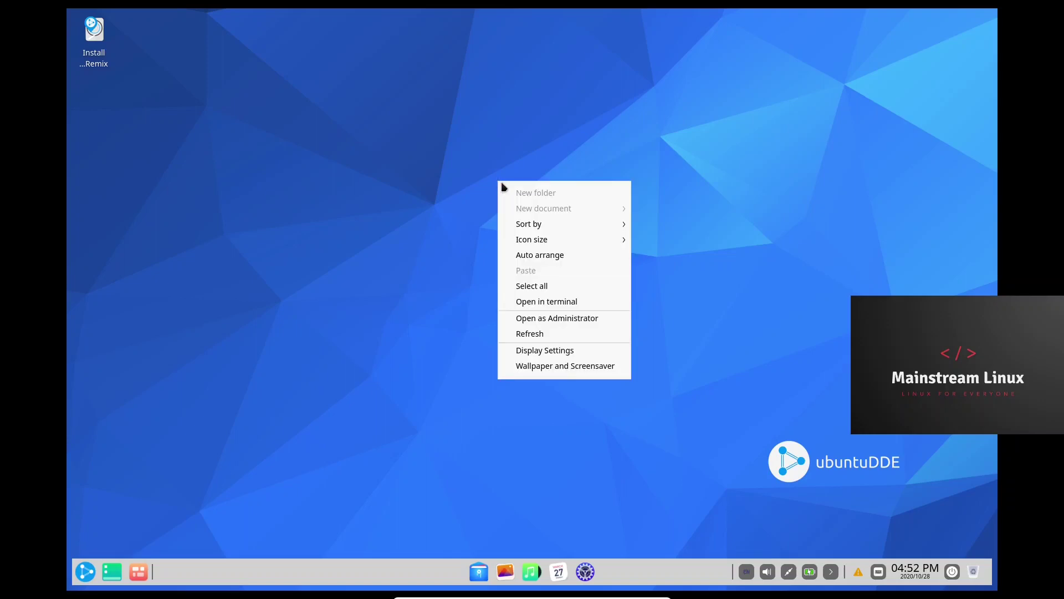
pyautogui.click(562, 366)
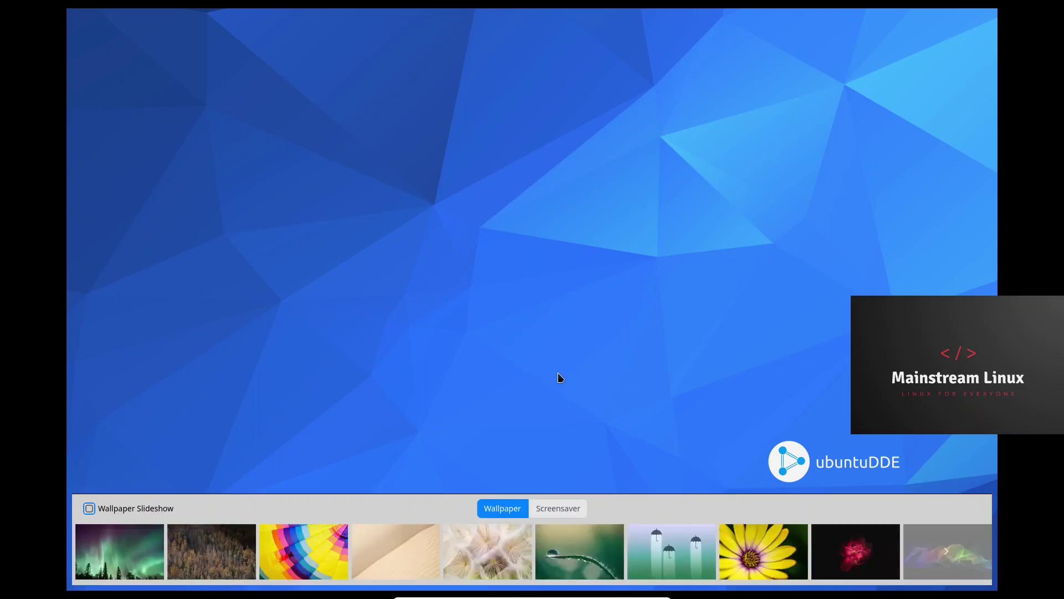
pyautogui.scroll(-3, 380, 543)
pyautogui.scroll(-3, 381, 545)
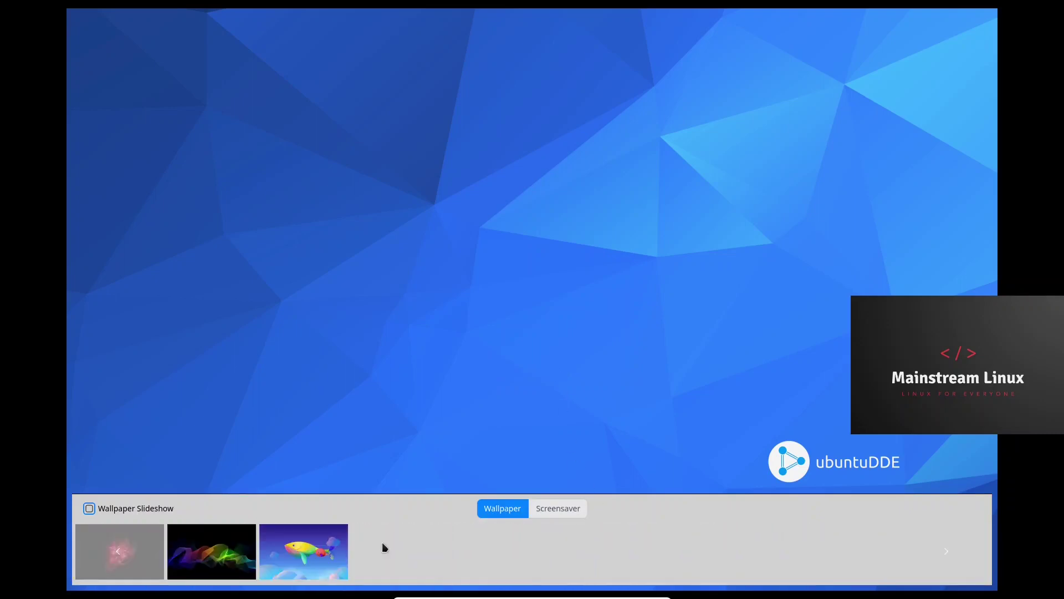
pyautogui.click(478, 551)
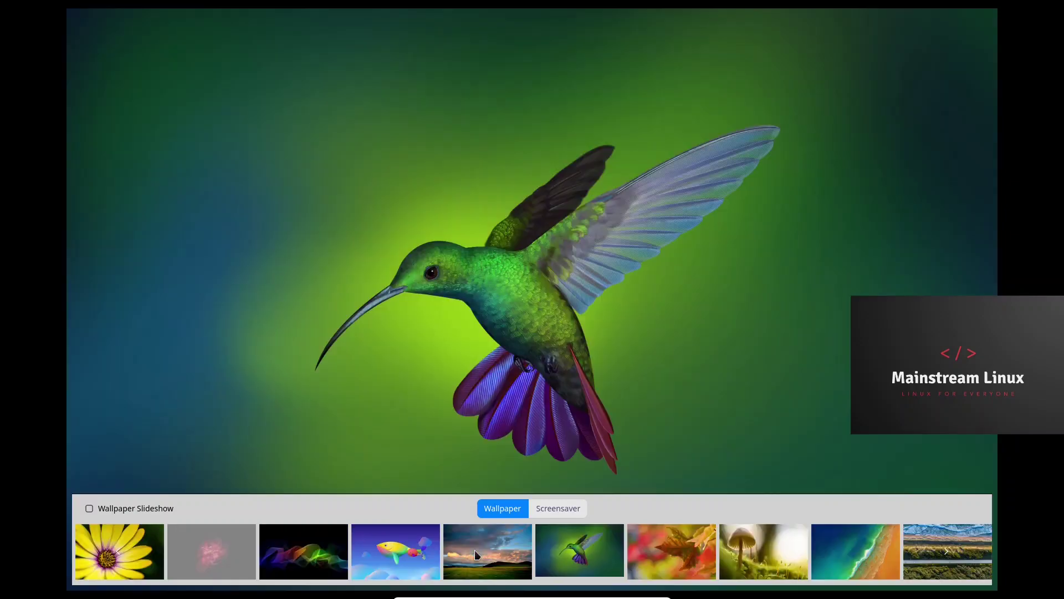
pyautogui.click(709, 308)
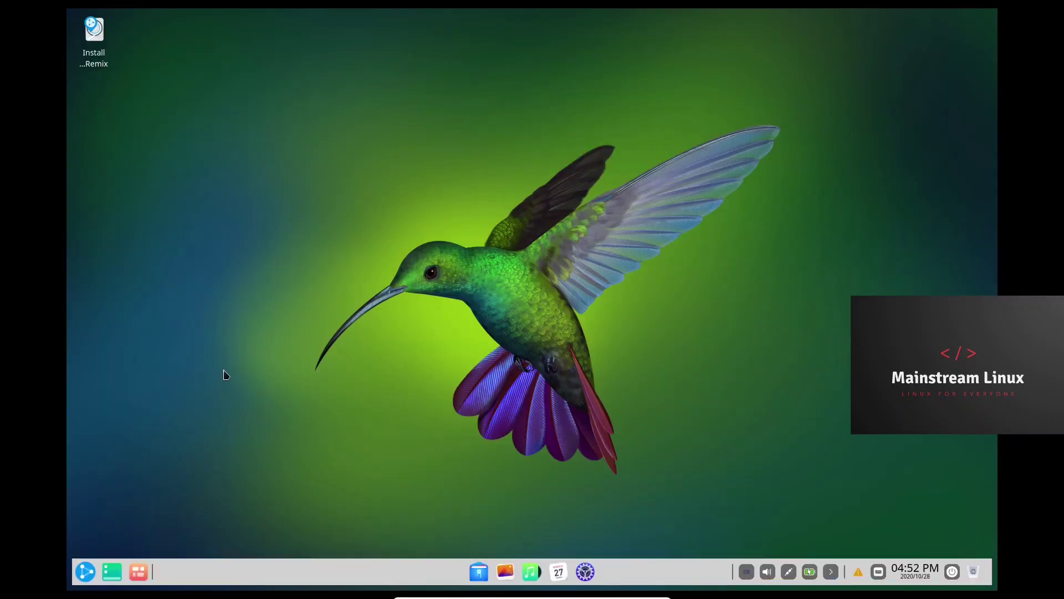
# Bring up the application launcher, dismissing and reopening it once
pyautogui.click(85, 569)
pyautogui.scroll(-1, 135, 453)
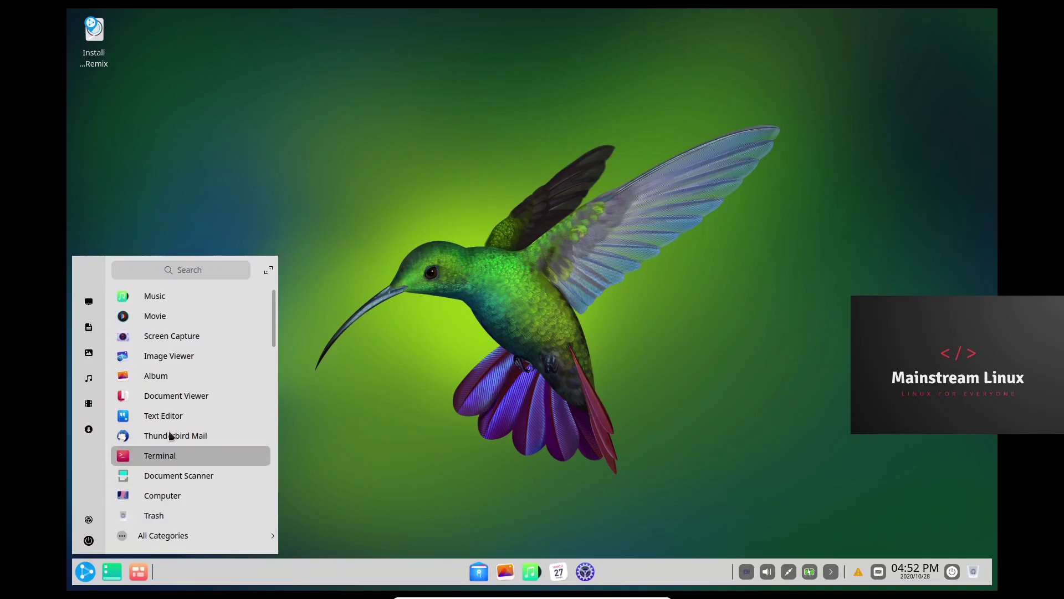
pyautogui.click(86, 575)
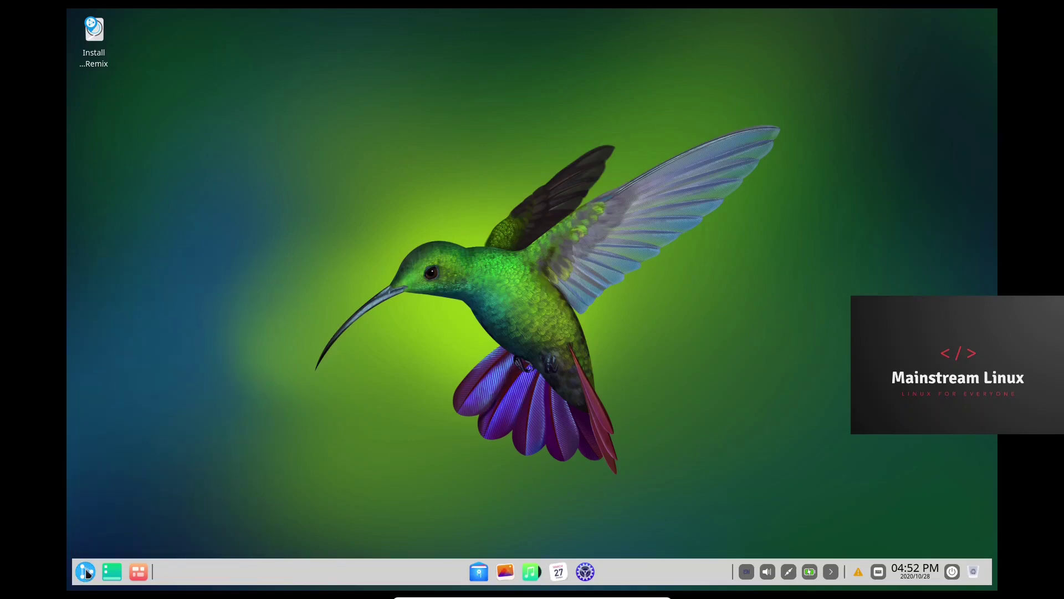
pyautogui.click(86, 575)
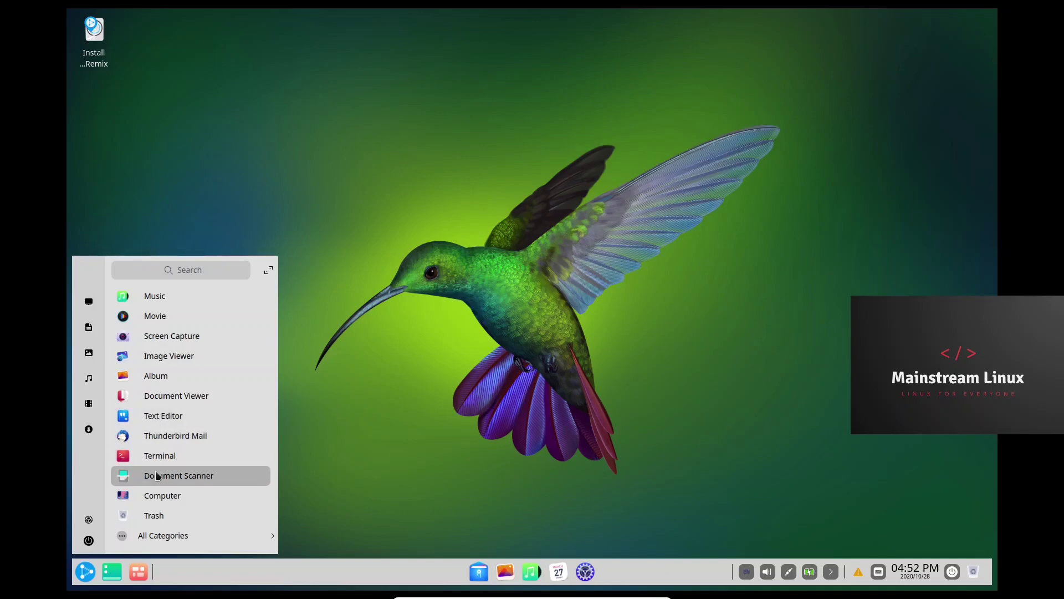
# View the Internet category's apps, then start Music from the Music category
pyautogui.click(157, 536)
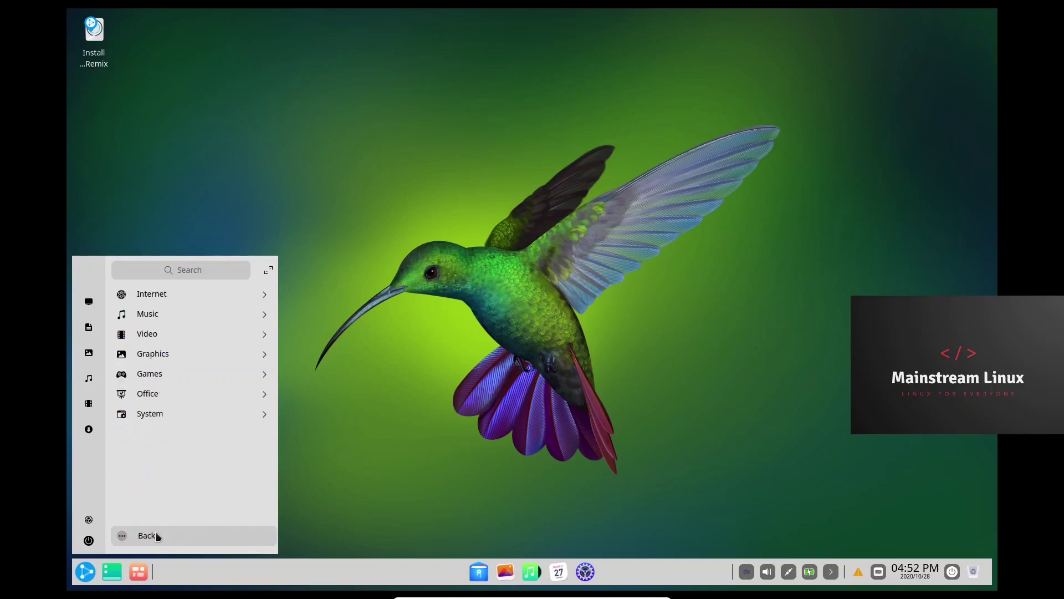
pyautogui.click(160, 301)
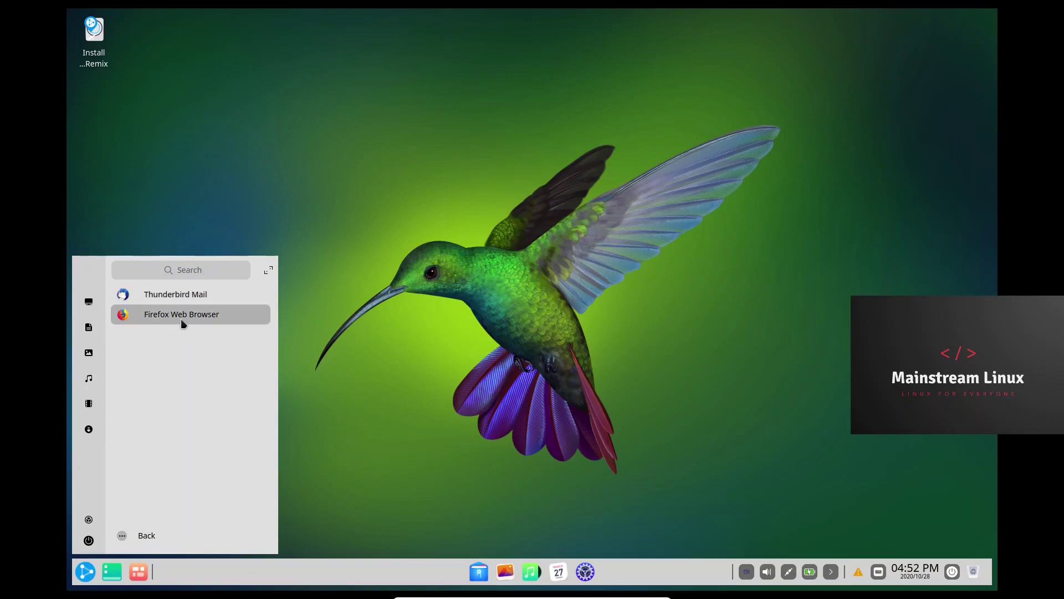
pyautogui.click(142, 538)
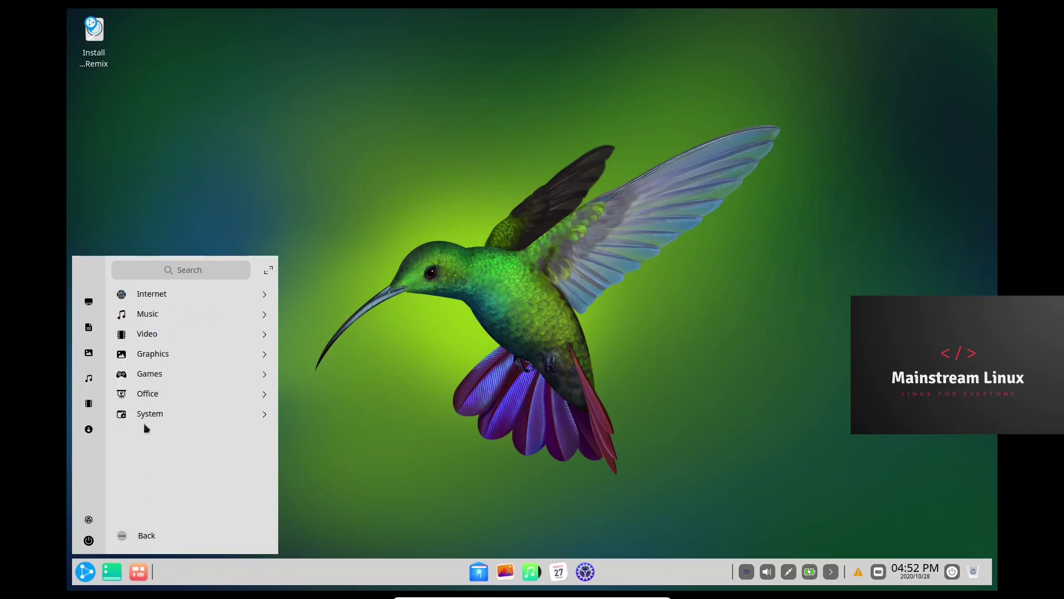
pyautogui.click(145, 316)
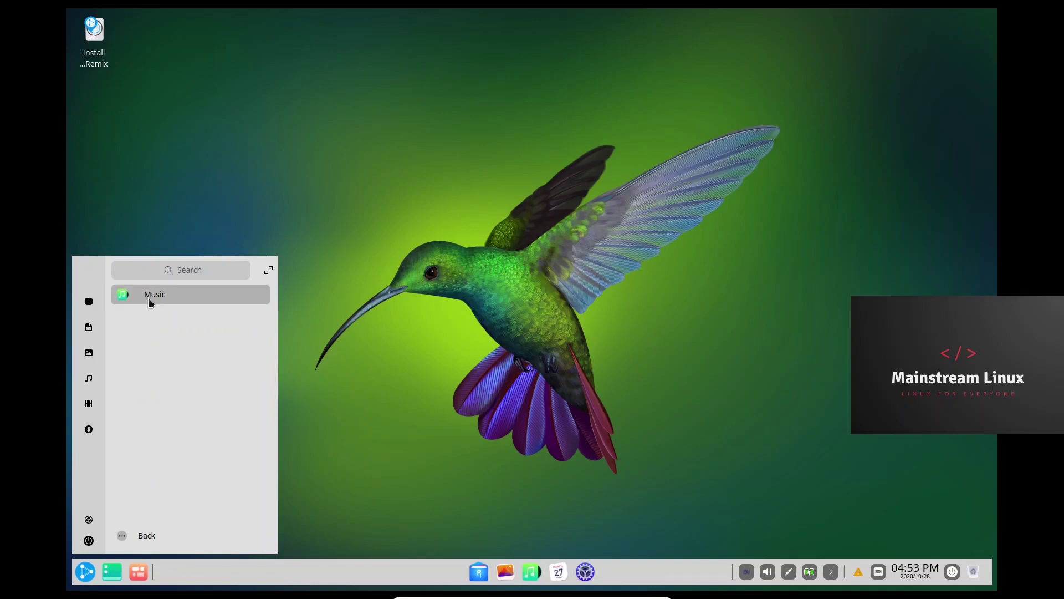
pyautogui.click(153, 298)
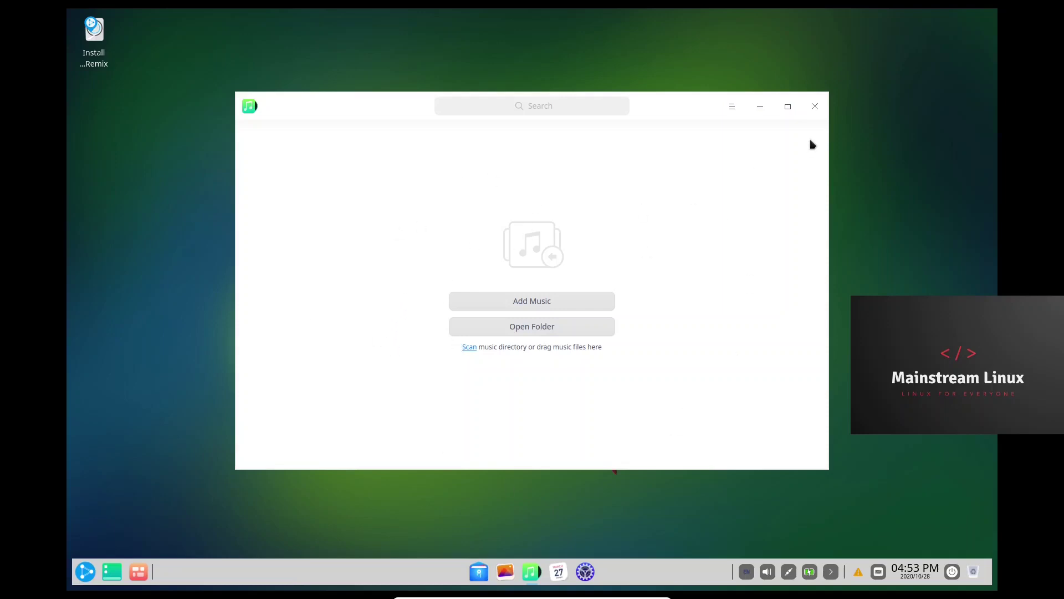
# Minimize the empty Deepin Music player to the system tray and open Control Center
pyautogui.click(814, 107)
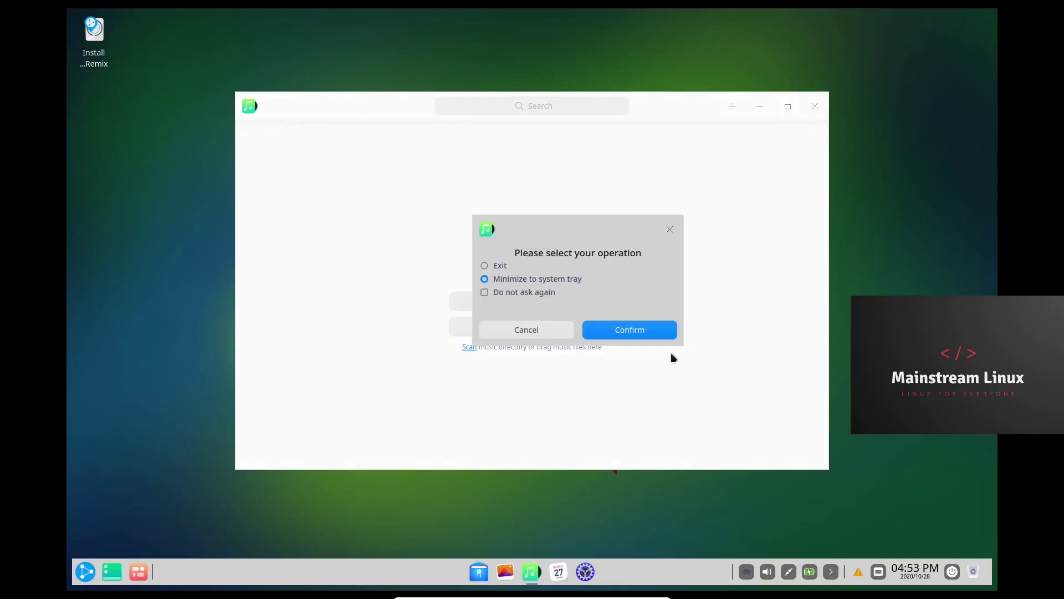
pyautogui.click(636, 332)
pyautogui.click(586, 572)
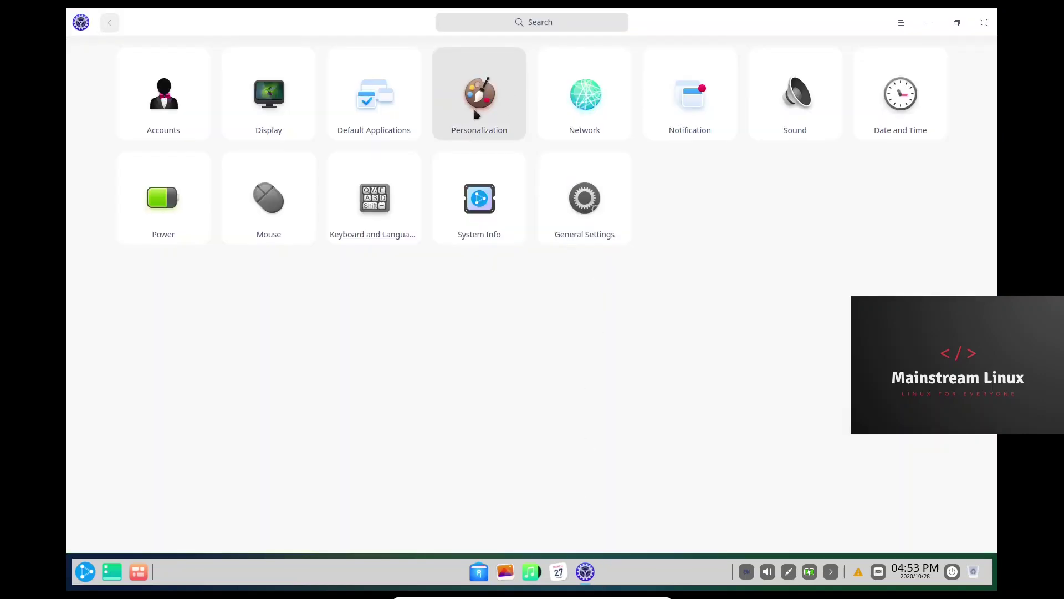
# Switch Personalization to the Dark theme, trying teal and green before settling on a blue accent
pyautogui.click(477, 112)
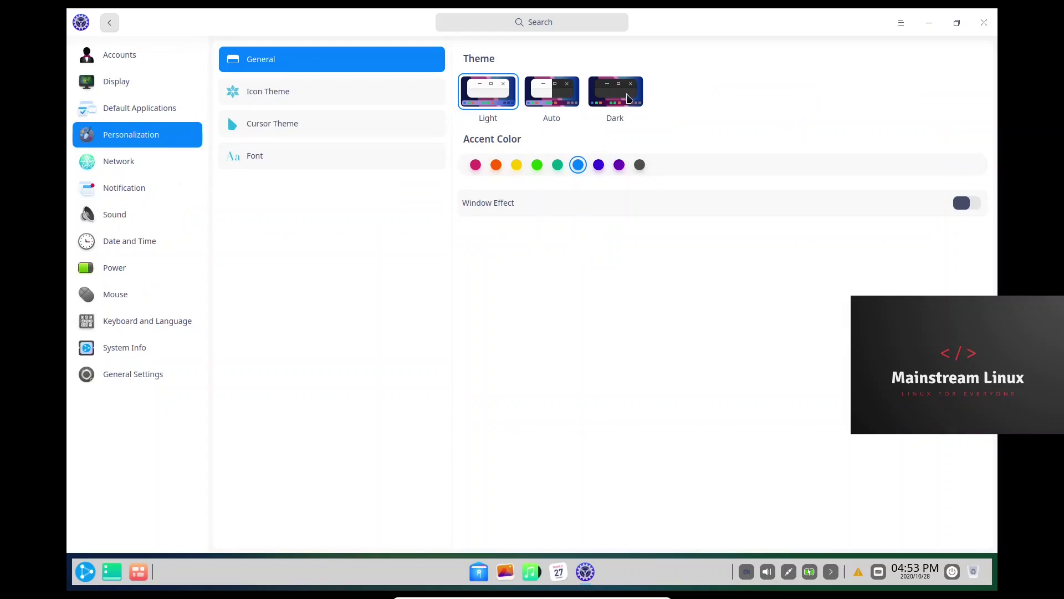
pyautogui.click(627, 98)
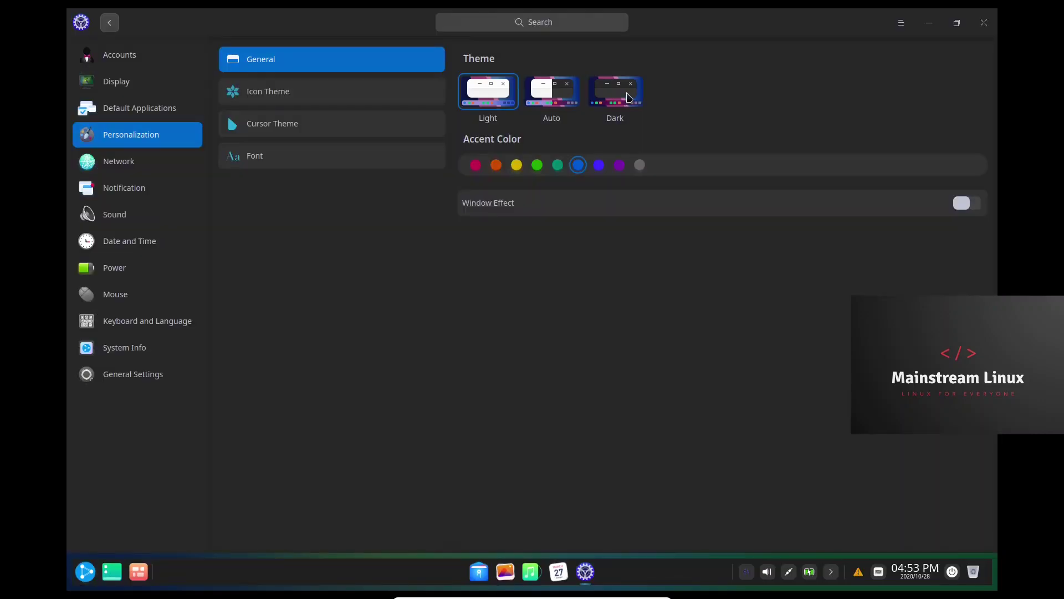
pyautogui.click(558, 165)
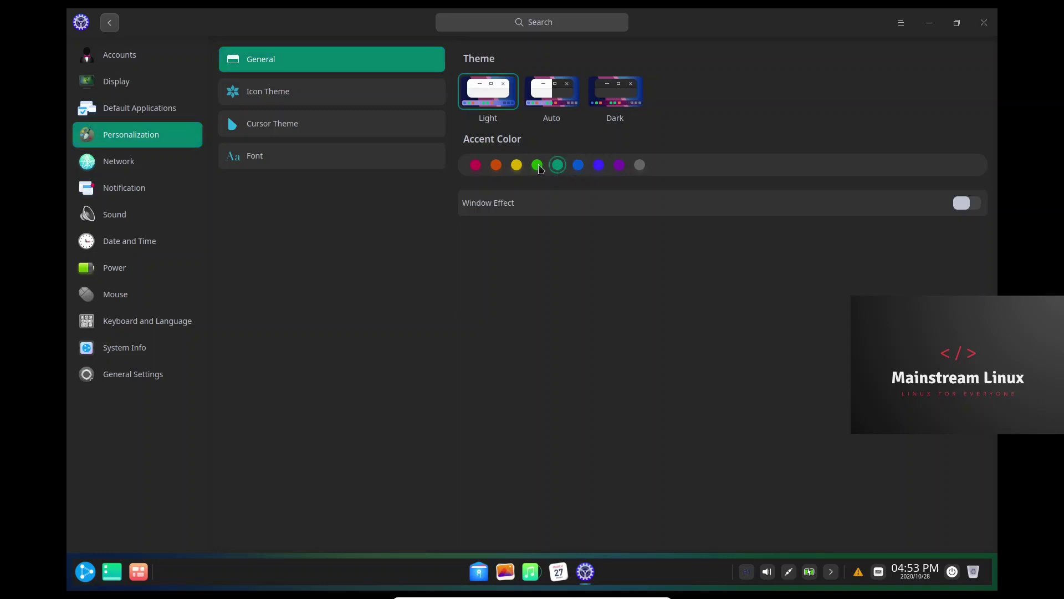
pyautogui.click(537, 165)
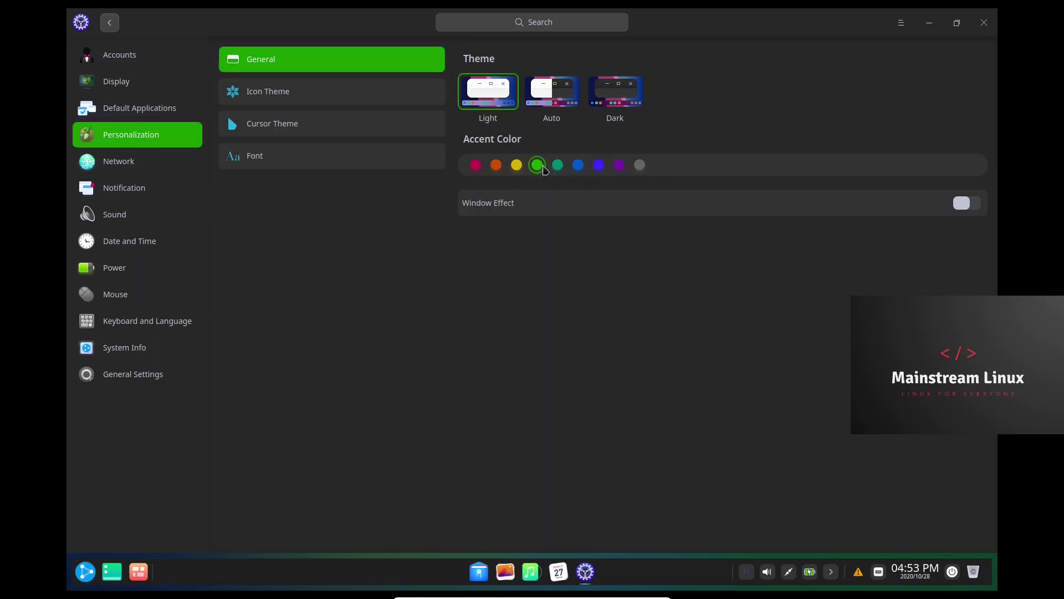
pyautogui.click(578, 166)
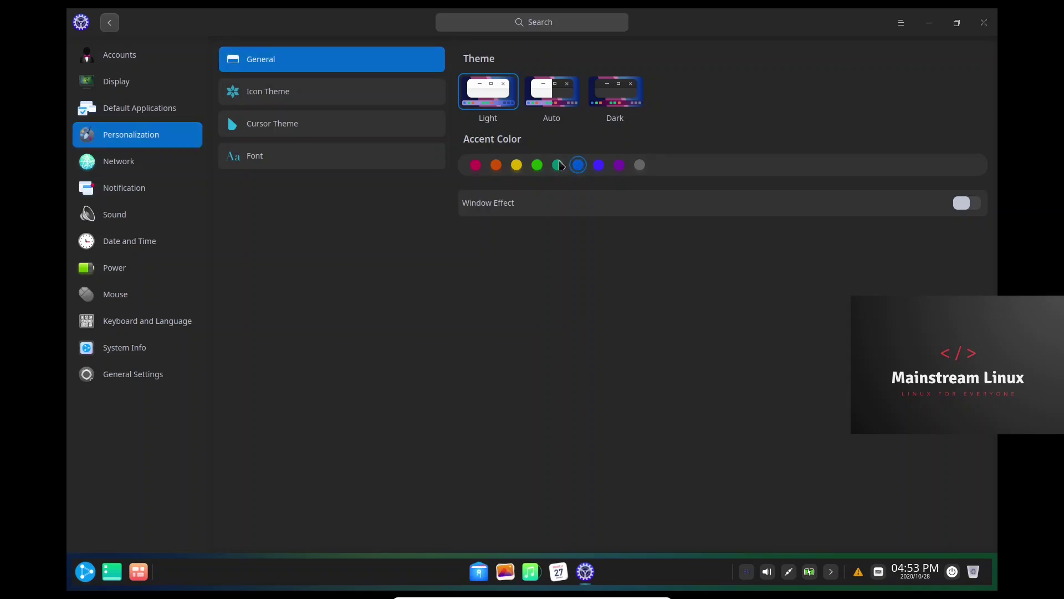
# Review the Icon Theme, Cursor Theme and Font pages, then go to Accounts
pyautogui.click(333, 99)
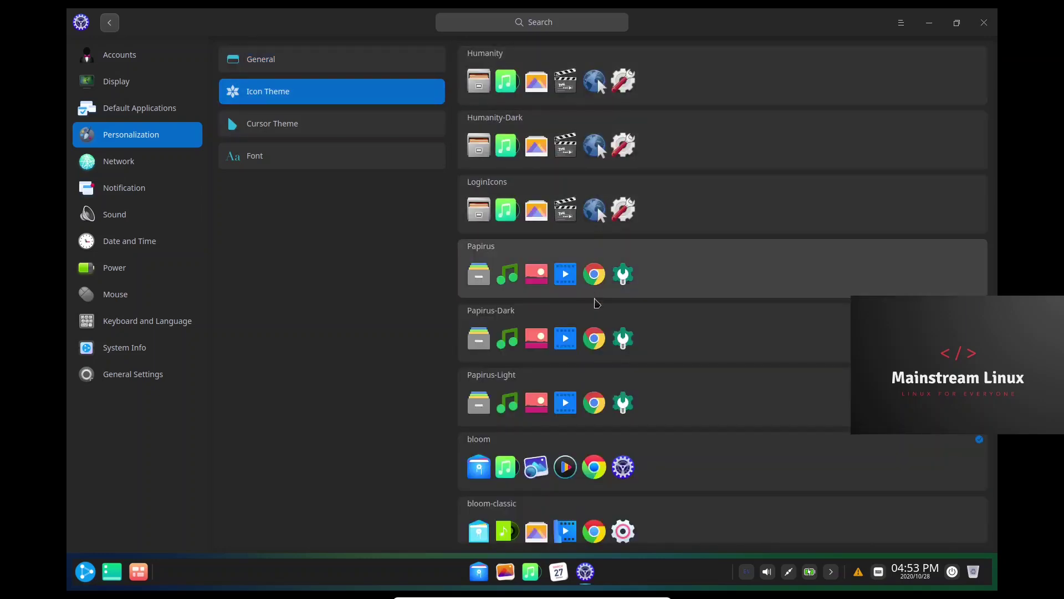
pyautogui.click(323, 131)
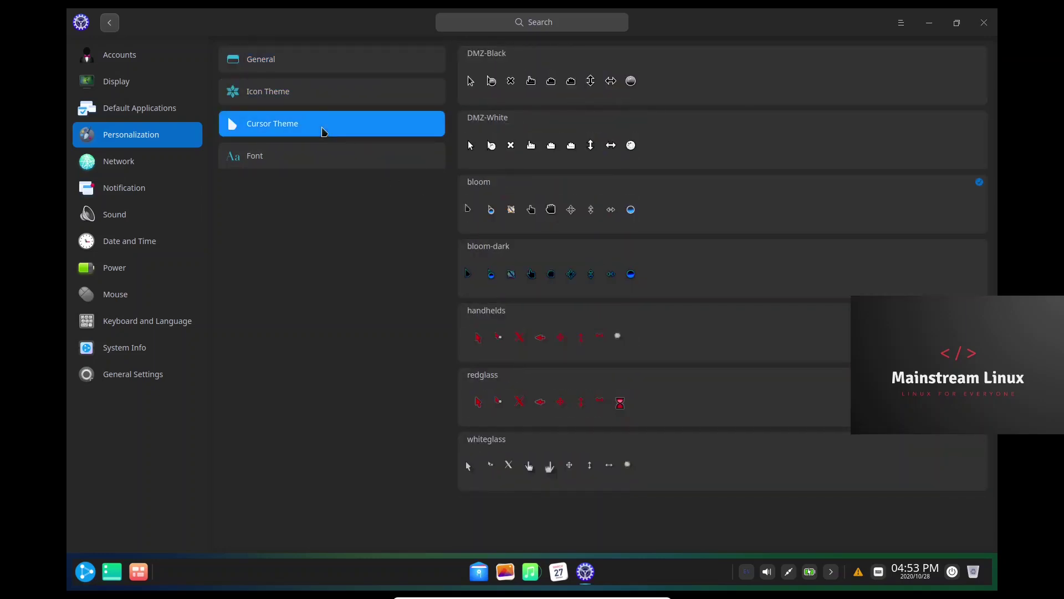
pyautogui.click(325, 157)
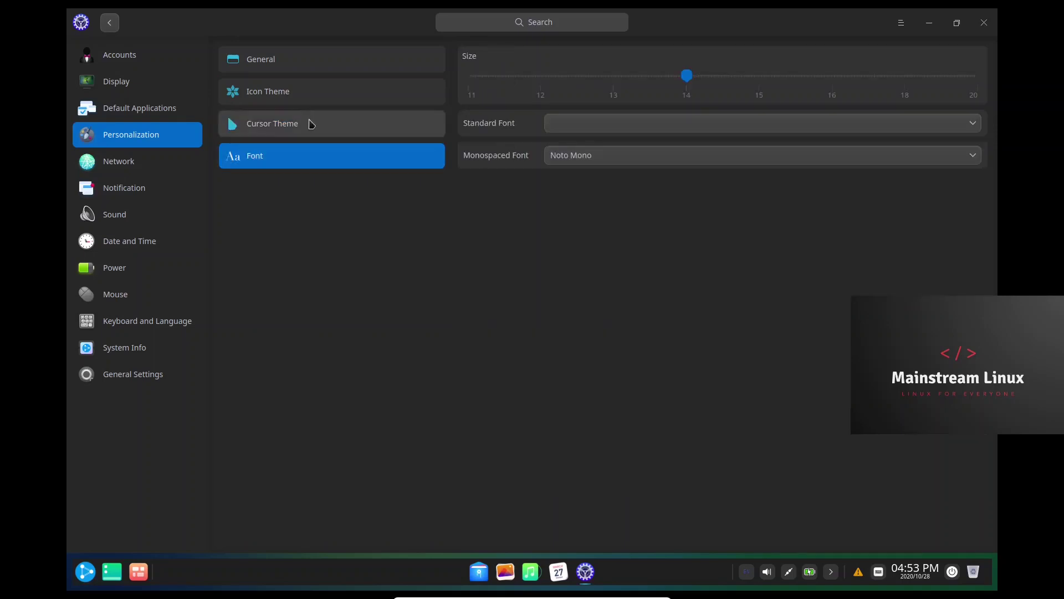
pyautogui.click(285, 64)
pyautogui.click(156, 58)
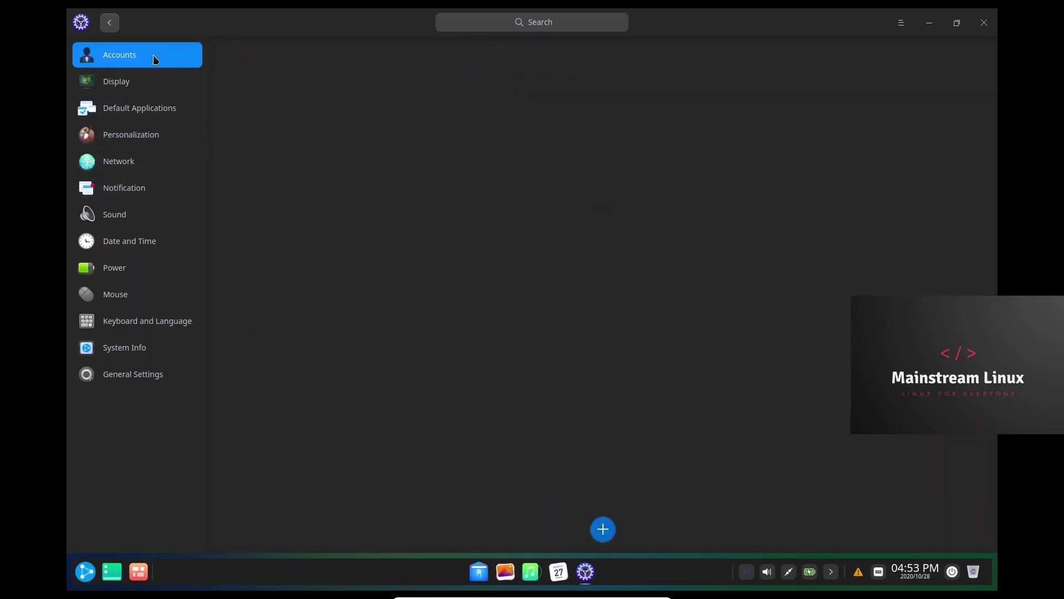
# Check the Display page and the default mail, text editor and web browser applications
pyautogui.click(116, 83)
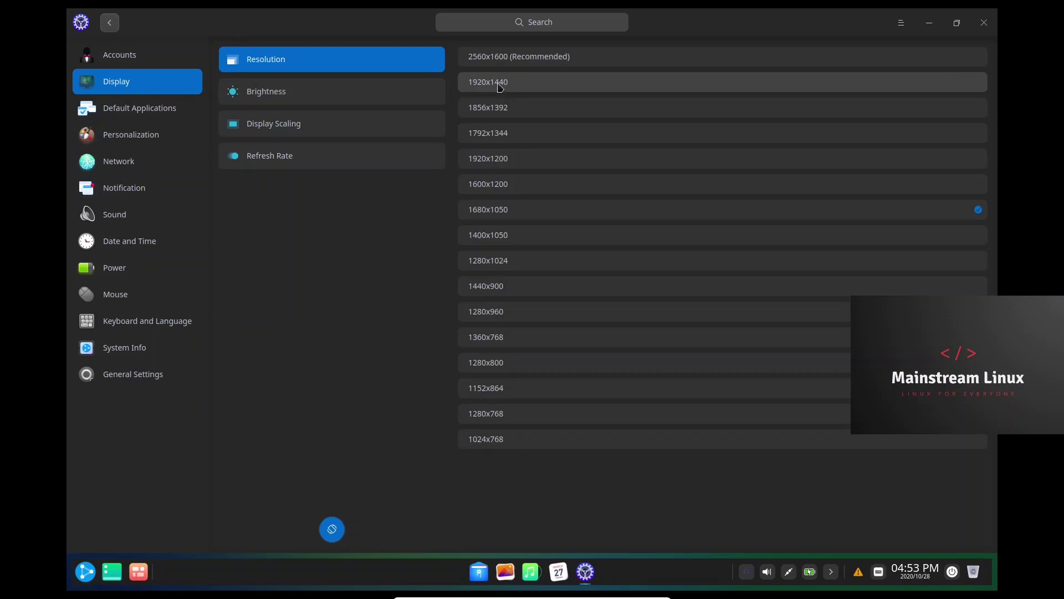
pyautogui.click(139, 114)
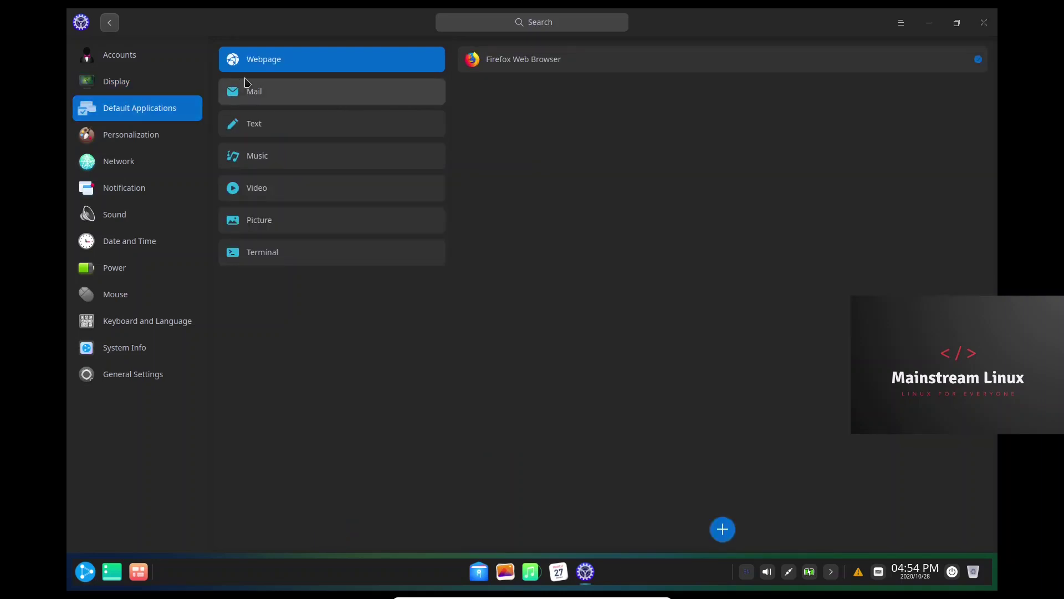
pyautogui.click(280, 92)
pyautogui.click(279, 124)
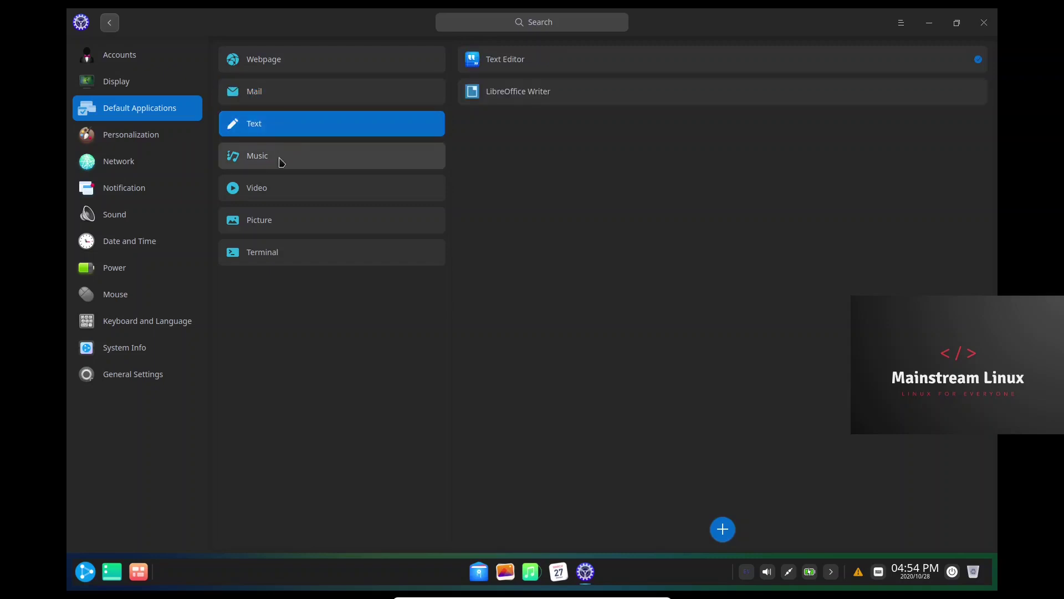
pyautogui.click(281, 61)
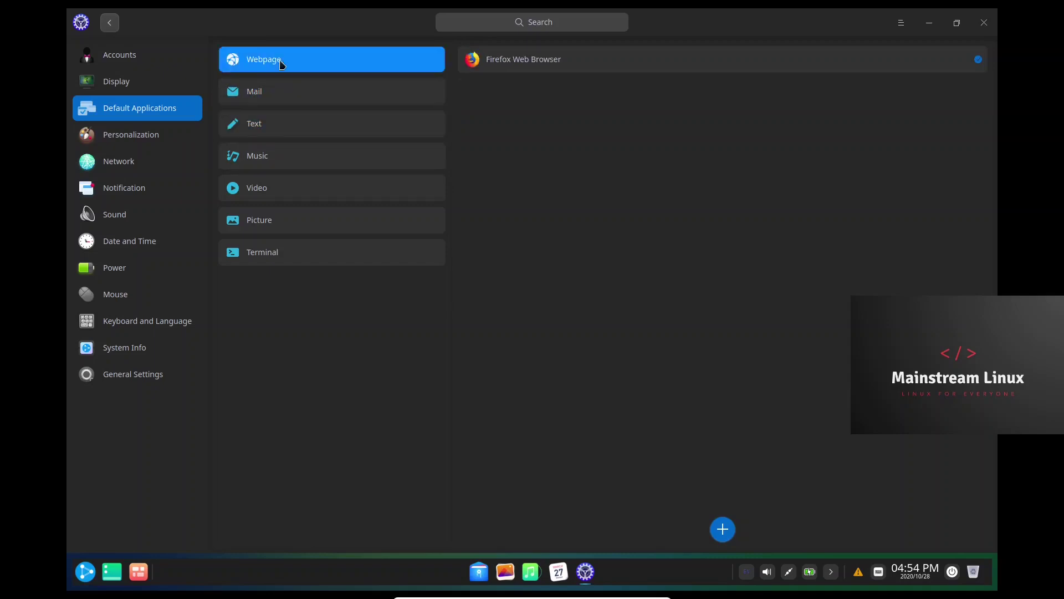
# Visit Personalization, Network and Notification, then review Sound's input, effects and output settings
pyautogui.click(114, 136)
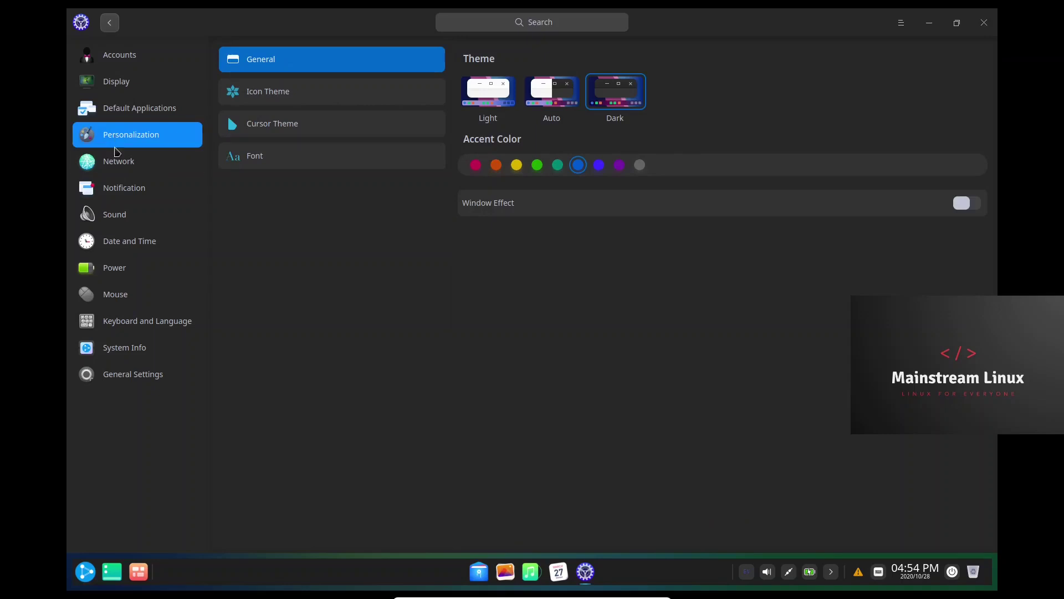
pyautogui.click(117, 166)
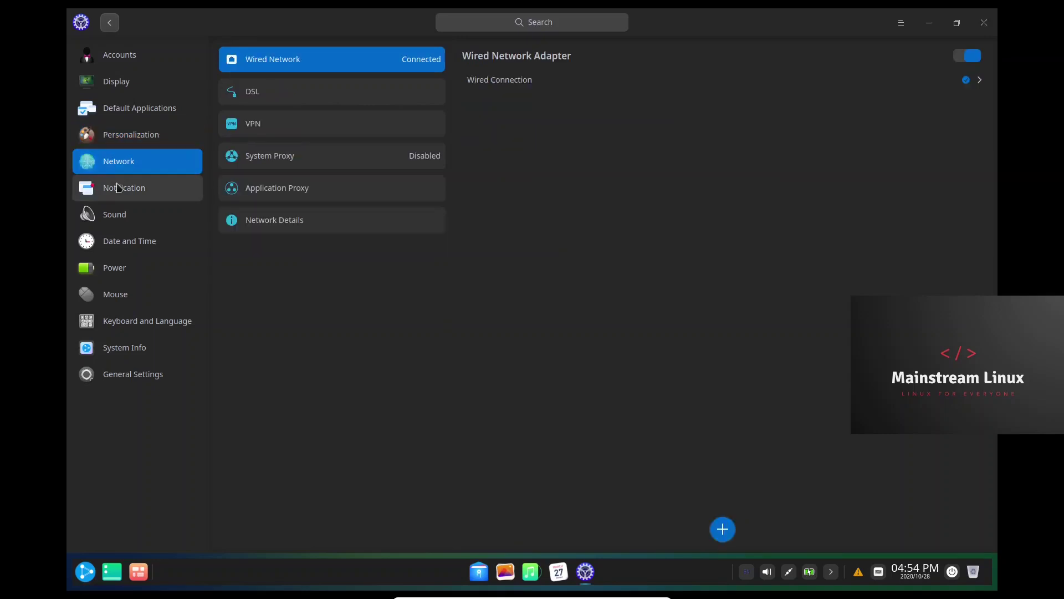
pyautogui.click(118, 190)
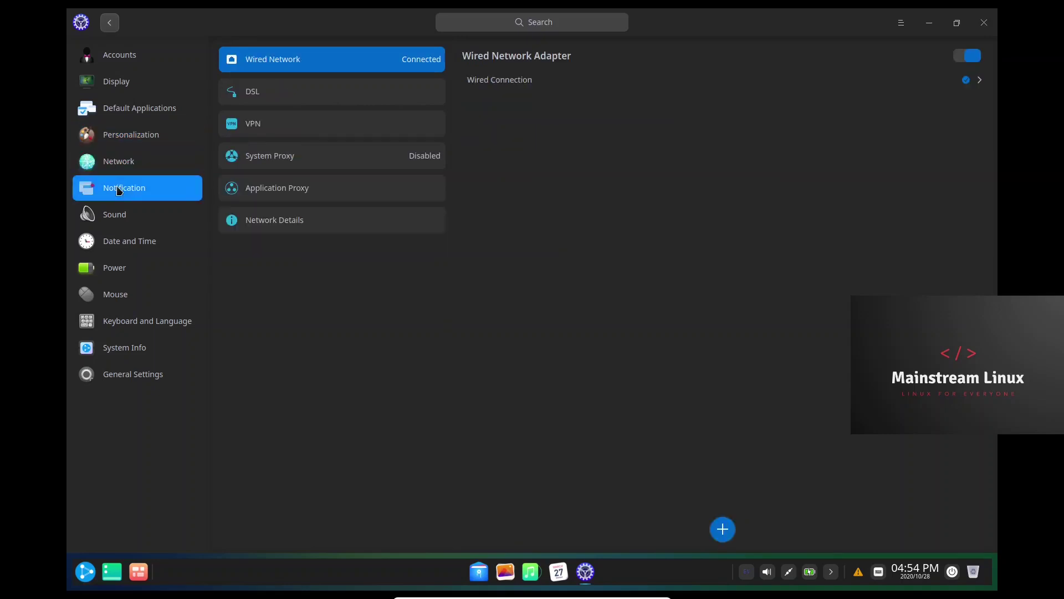
pyautogui.click(125, 219)
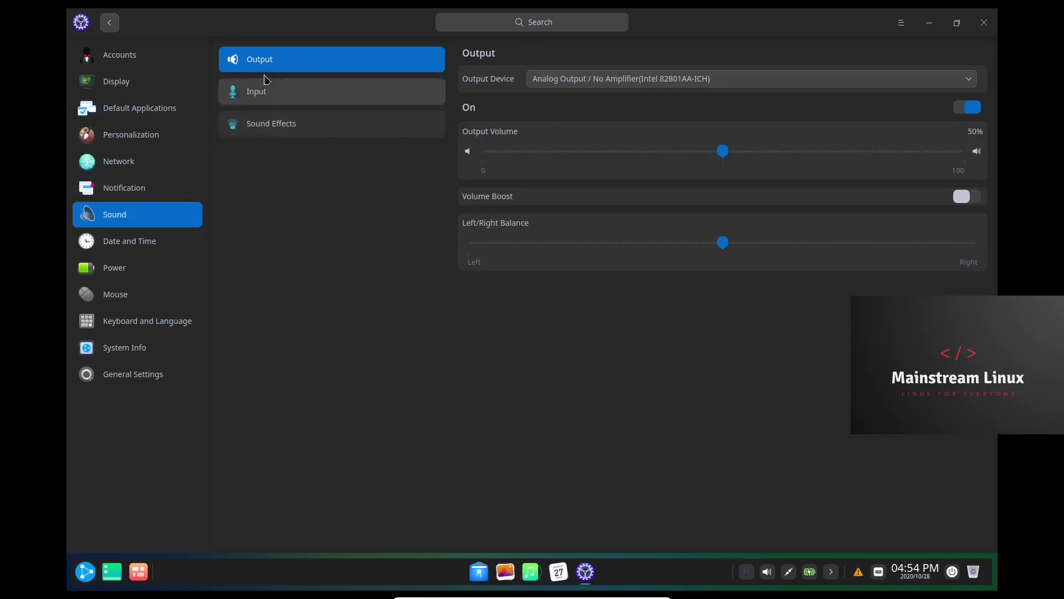
pyautogui.click(280, 92)
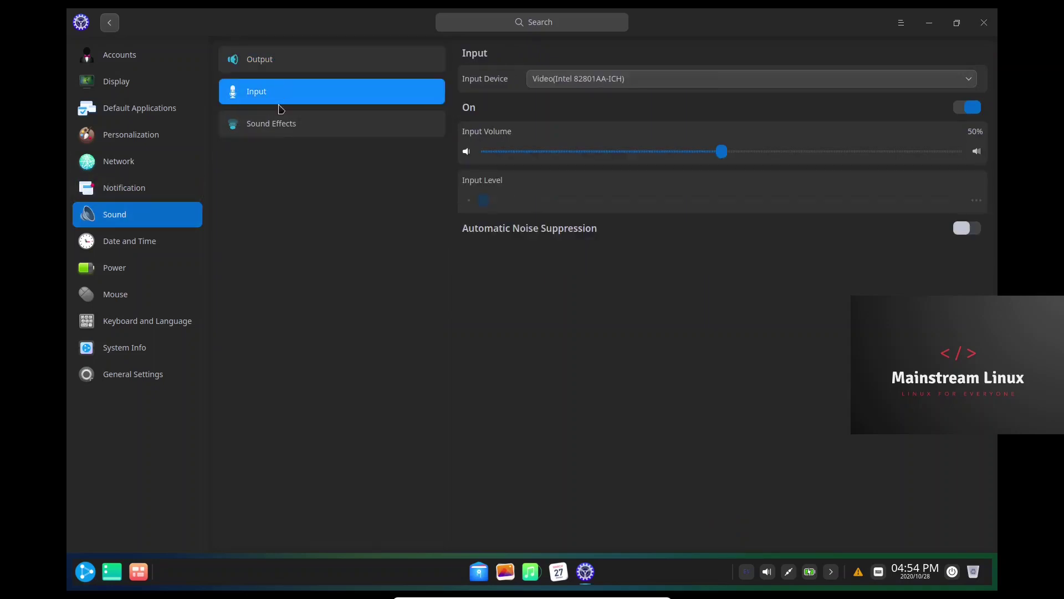
pyautogui.click(282, 127)
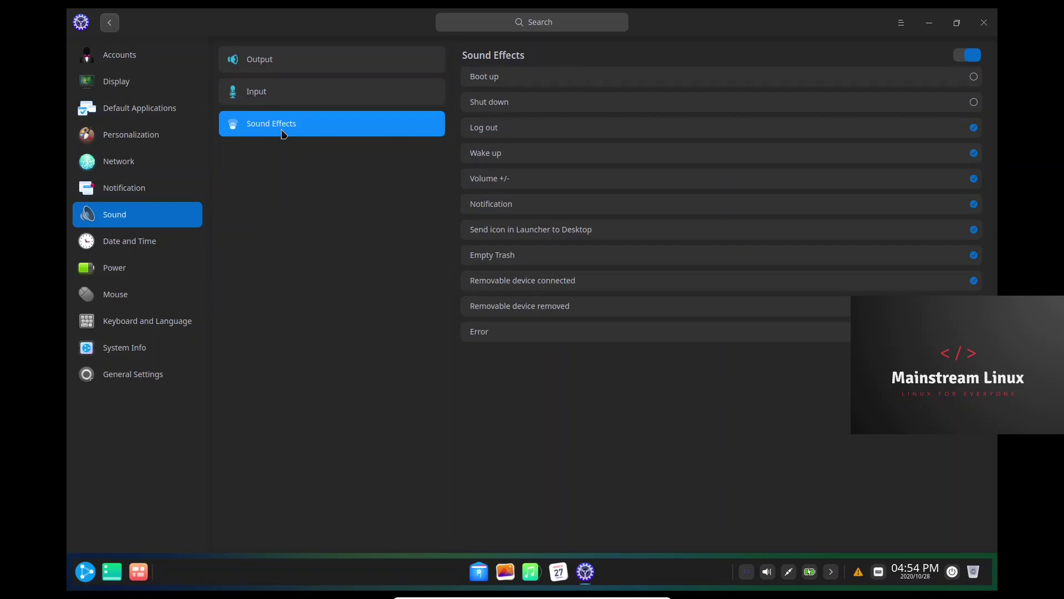
pyautogui.click(276, 64)
# Step through the Date and Time, Power, Mouse and Keyboard and Language pages
pyautogui.click(144, 241)
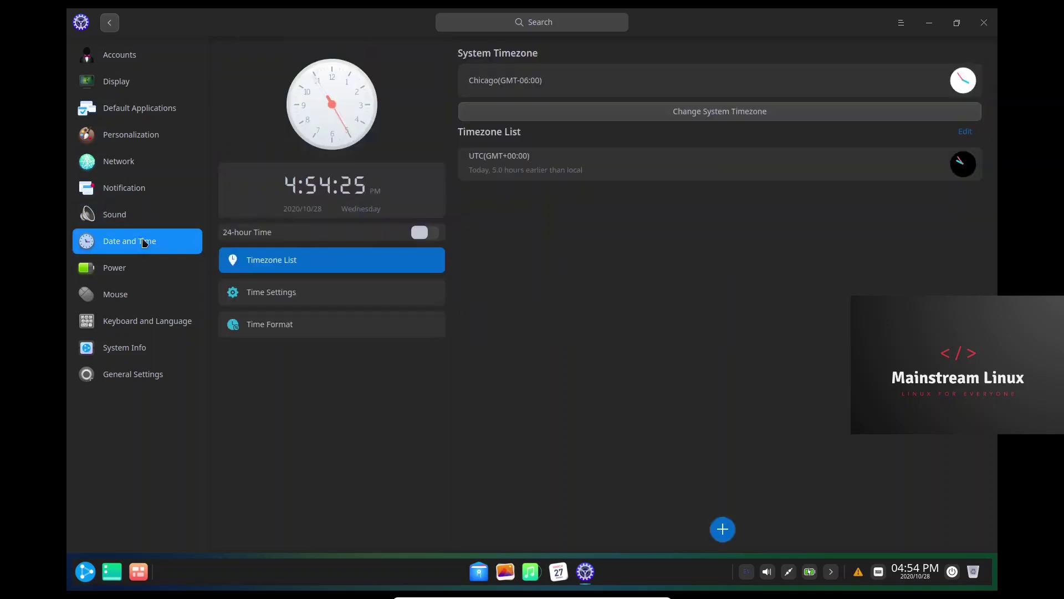
pyautogui.click(128, 278)
pyautogui.click(123, 295)
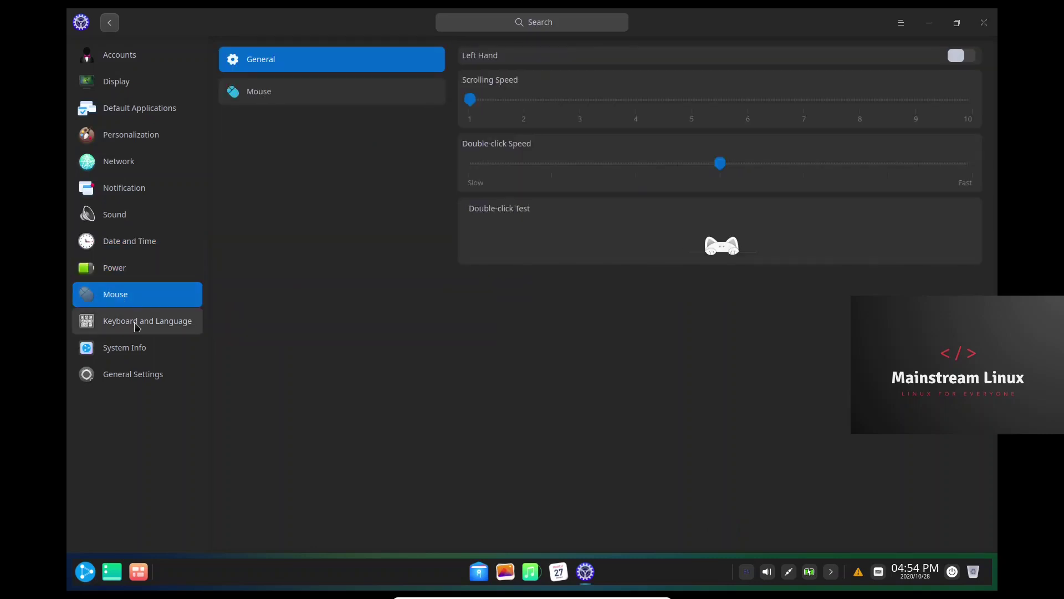
pyautogui.click(136, 322)
# Review System Info's About This PC details and the edition license text
pyautogui.click(127, 349)
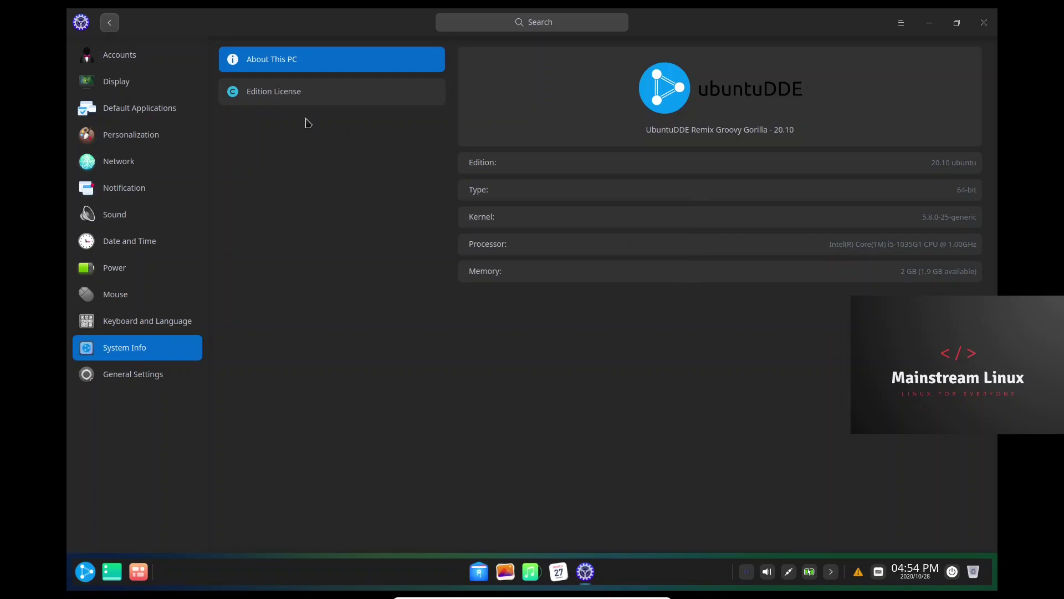
pyautogui.click(274, 93)
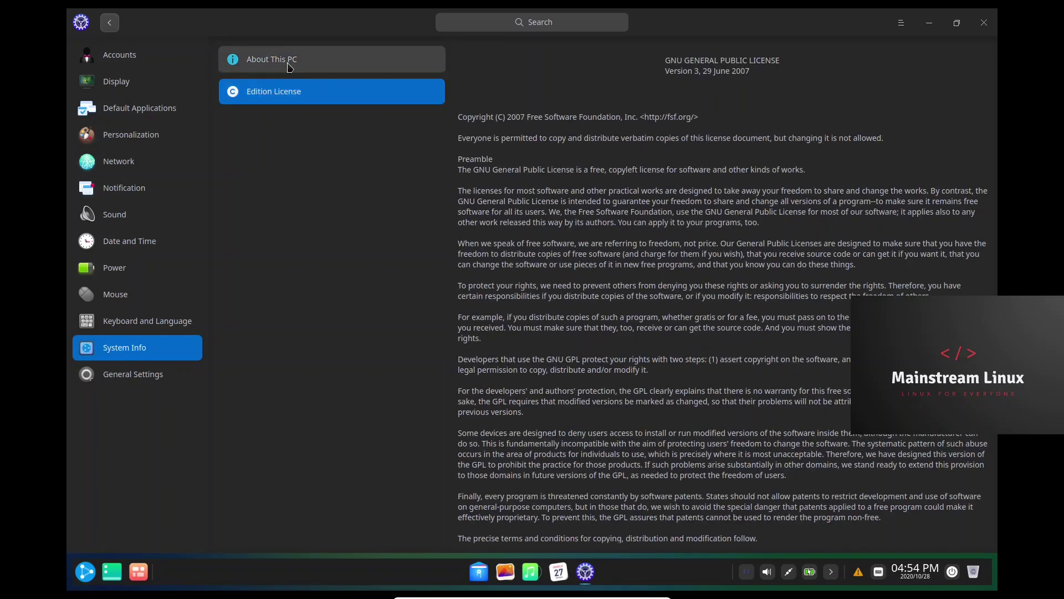
pyautogui.click(287, 66)
# Look at the General Settings boot menu page, then close Control Center
pyautogui.click(157, 378)
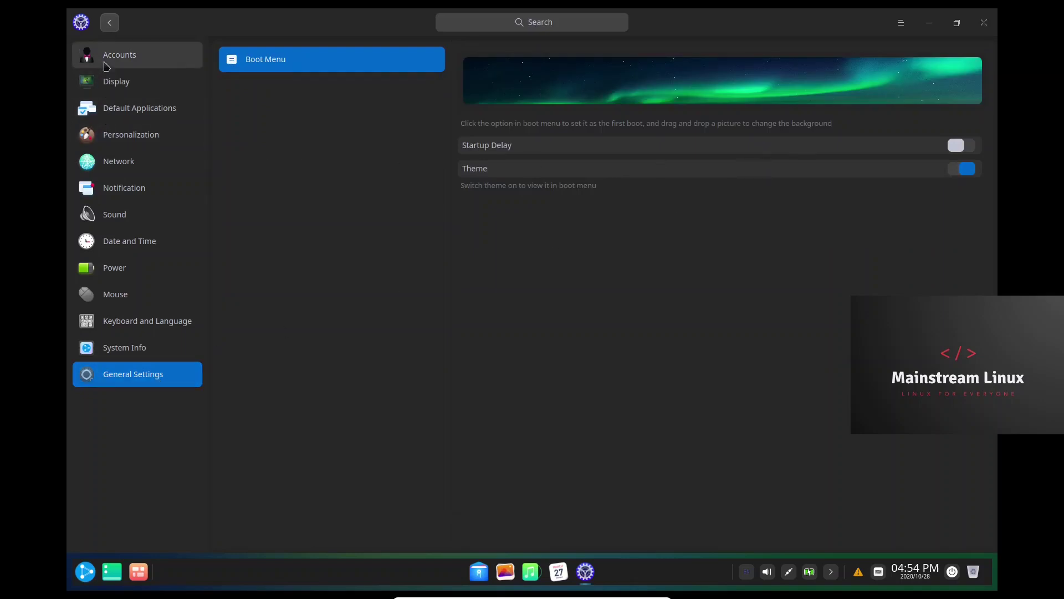
pyautogui.click(110, 24)
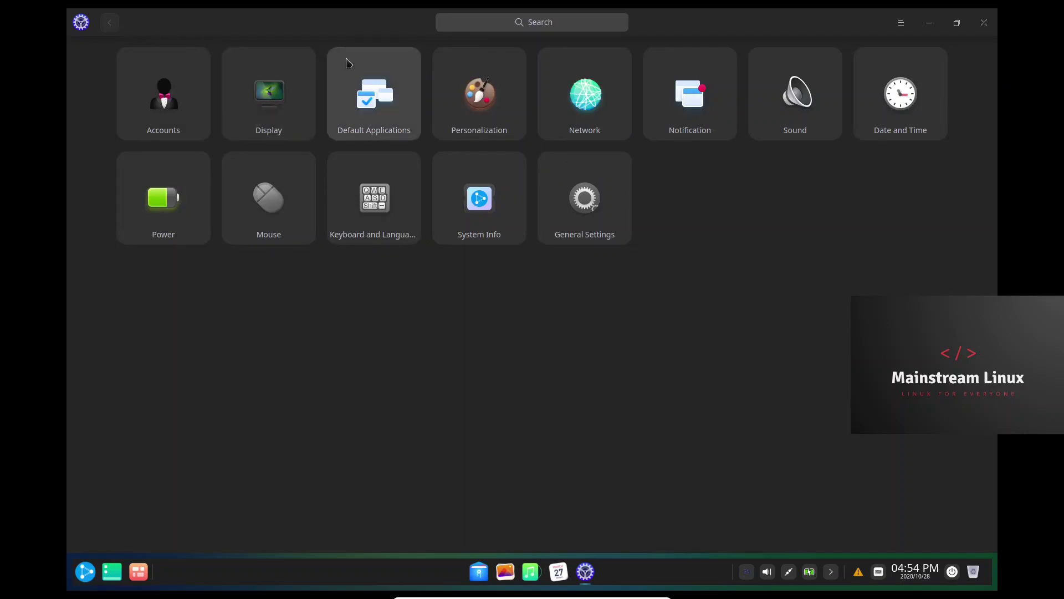
pyautogui.click(984, 22)
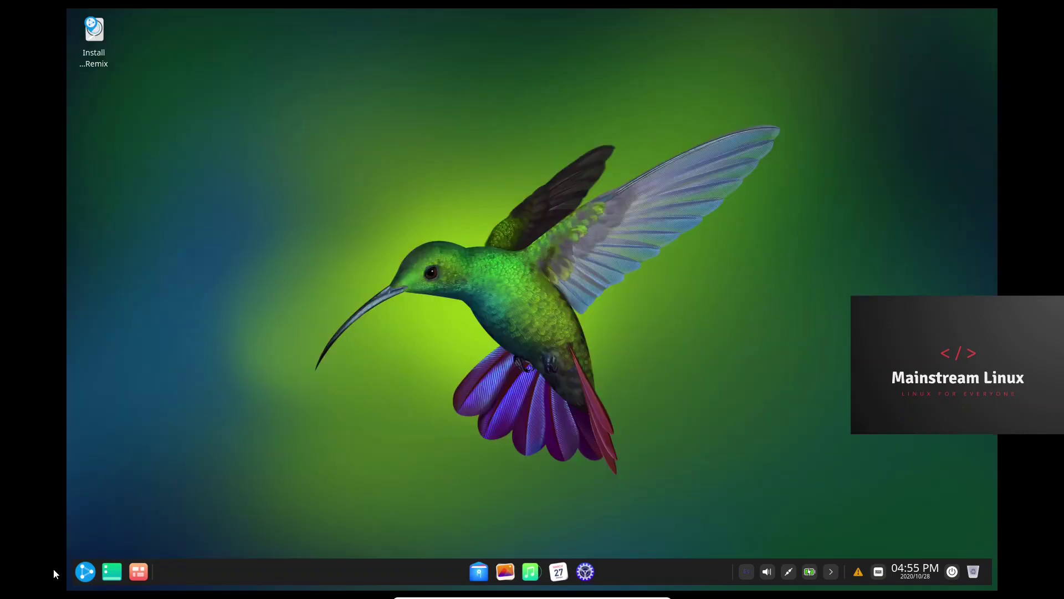
# Browse the launcher's Internet and Video app categories
pyautogui.click(85, 572)
pyautogui.click(146, 542)
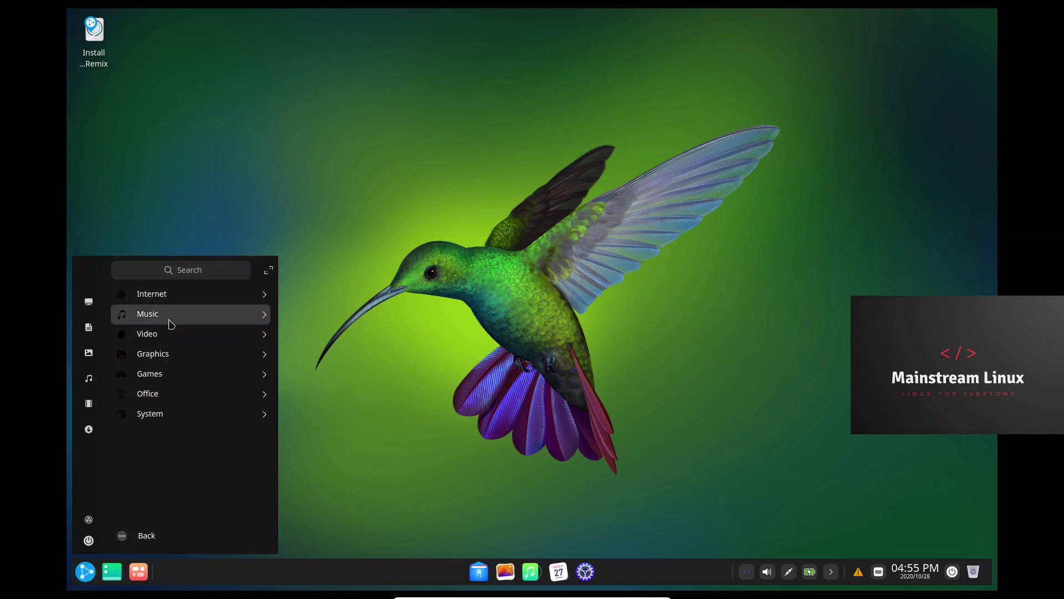
pyautogui.click(176, 294)
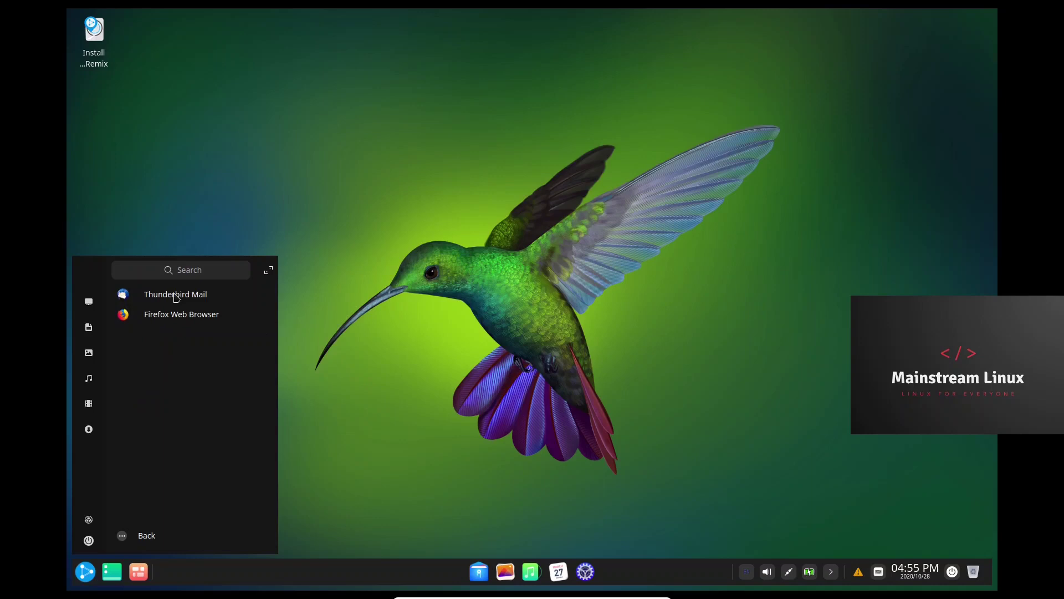
pyautogui.click(147, 541)
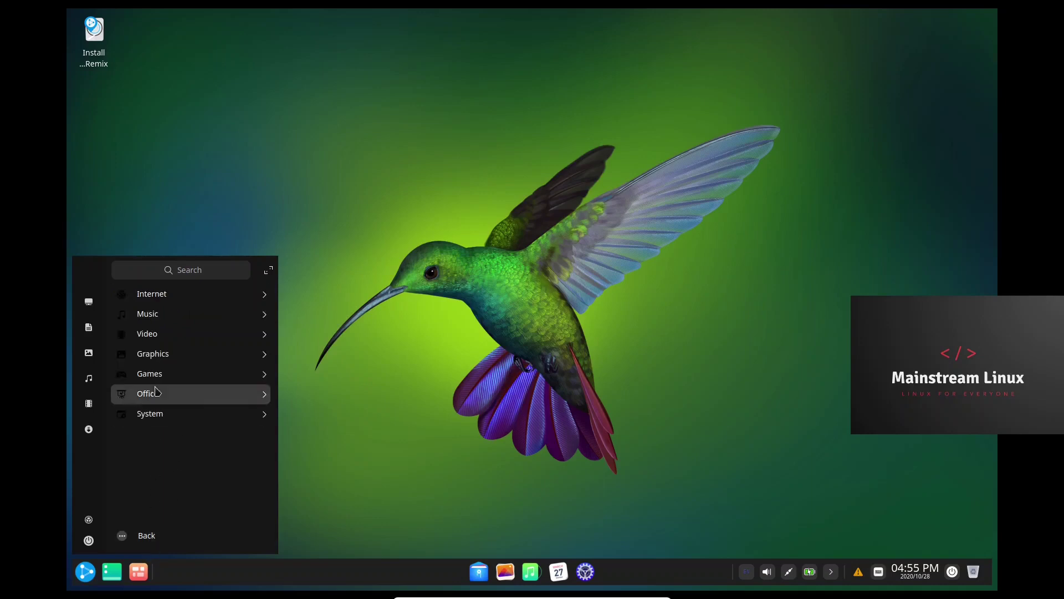
pyautogui.click(161, 333)
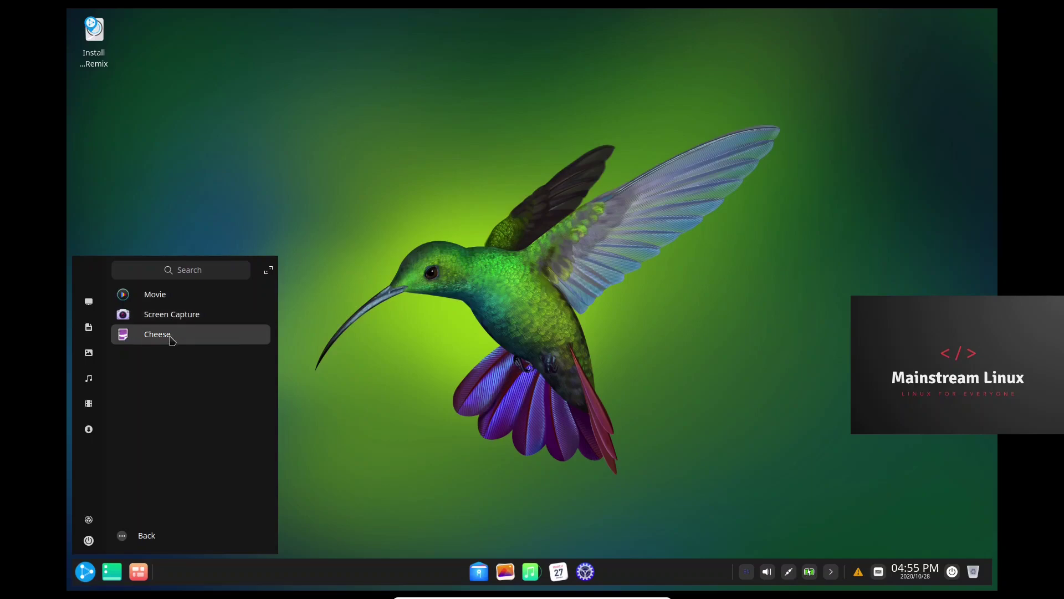
pyautogui.click(146, 537)
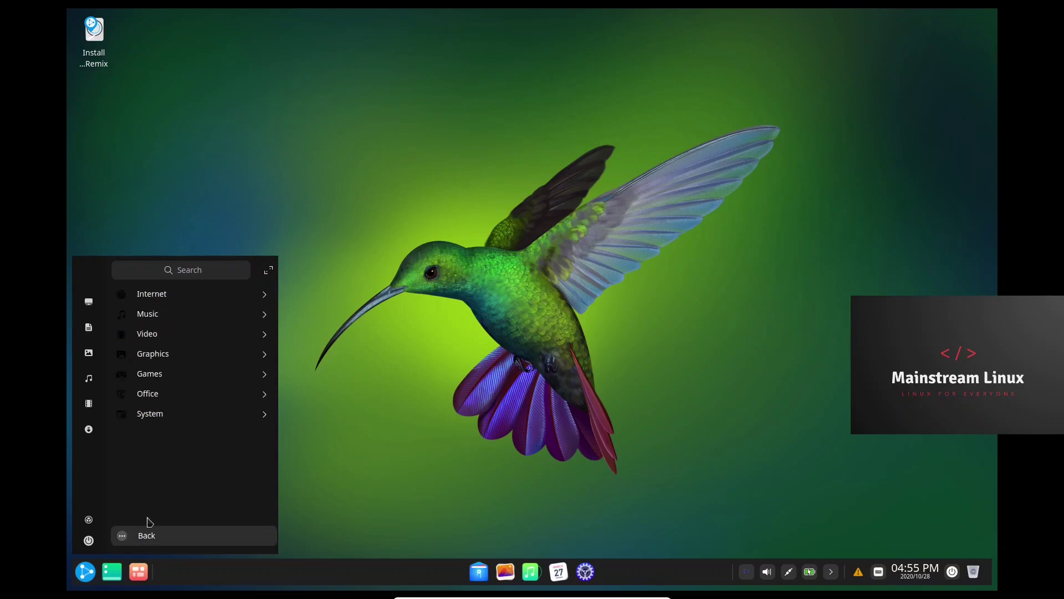
# Launch GIMP 2.10 from the Graphics category, maximize it, then close it
pyautogui.click(151, 358)
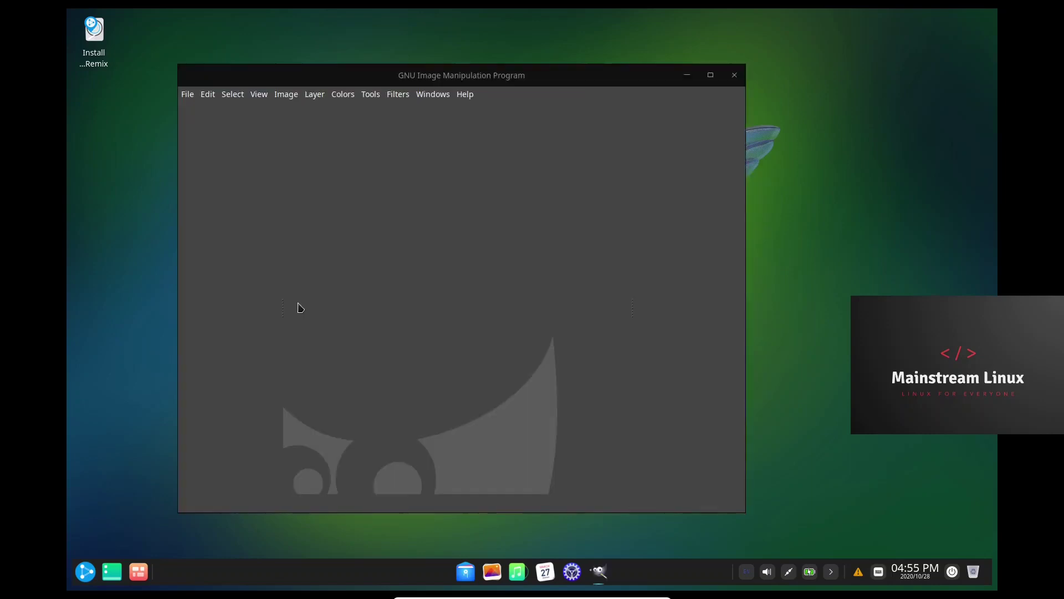
pyautogui.click(711, 76)
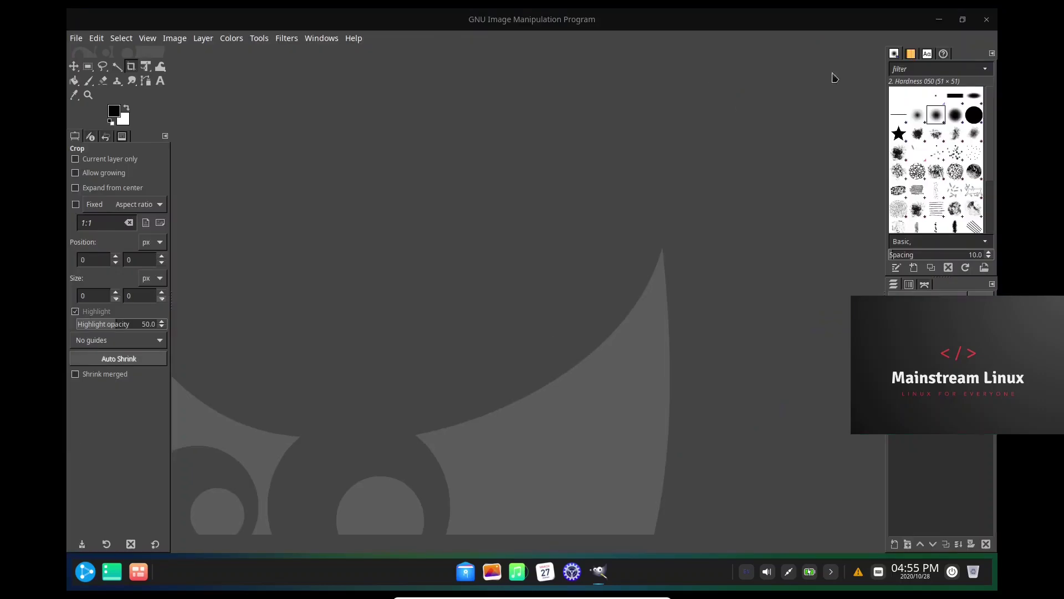
pyautogui.click(986, 19)
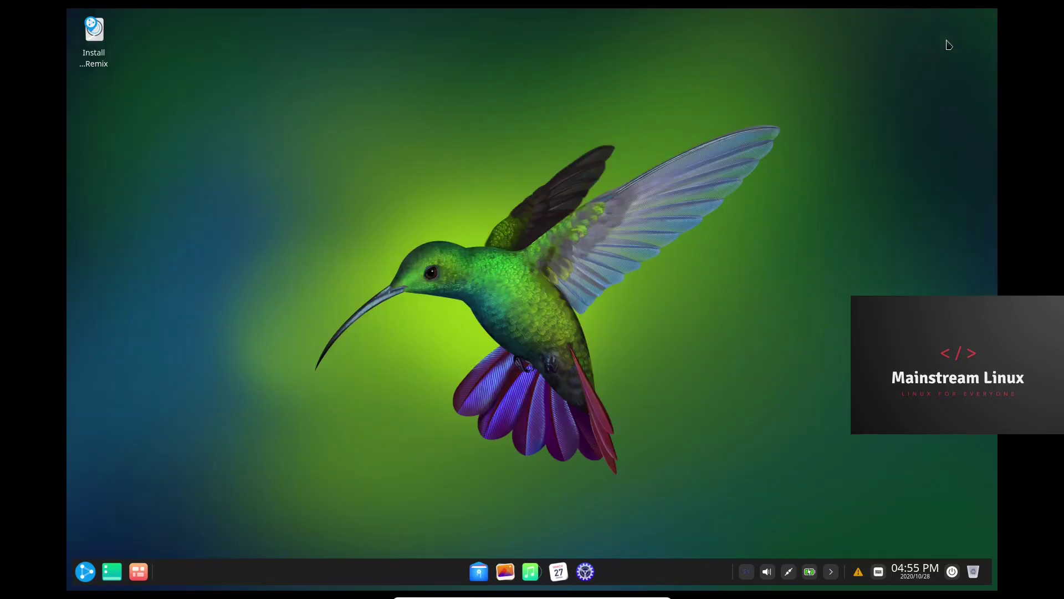
pyautogui.click(86, 571)
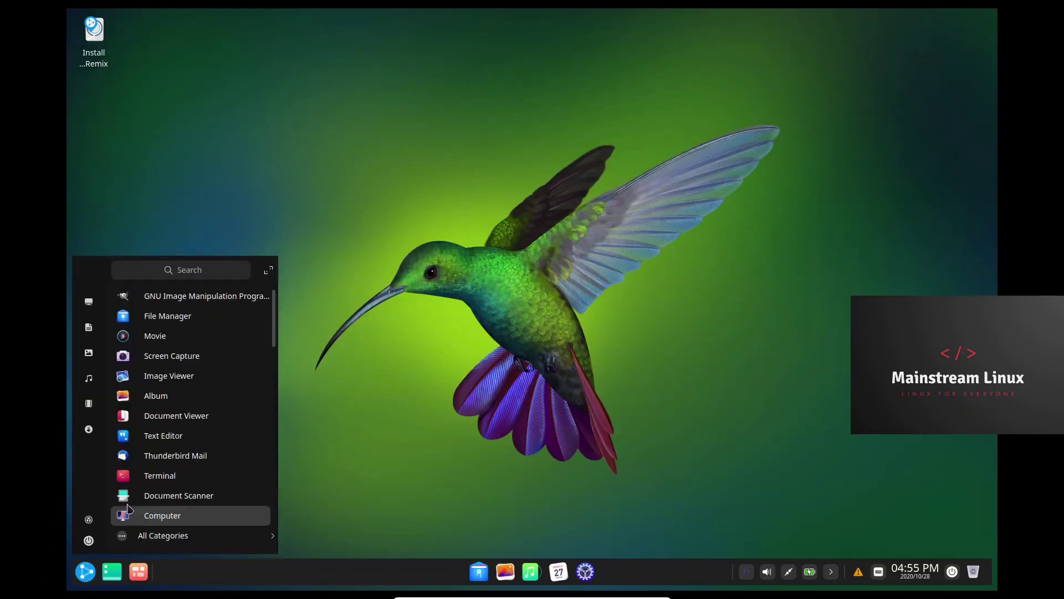
# Look over the four Games apps, then launch LibreOffice from the Office category
pyautogui.click(149, 536)
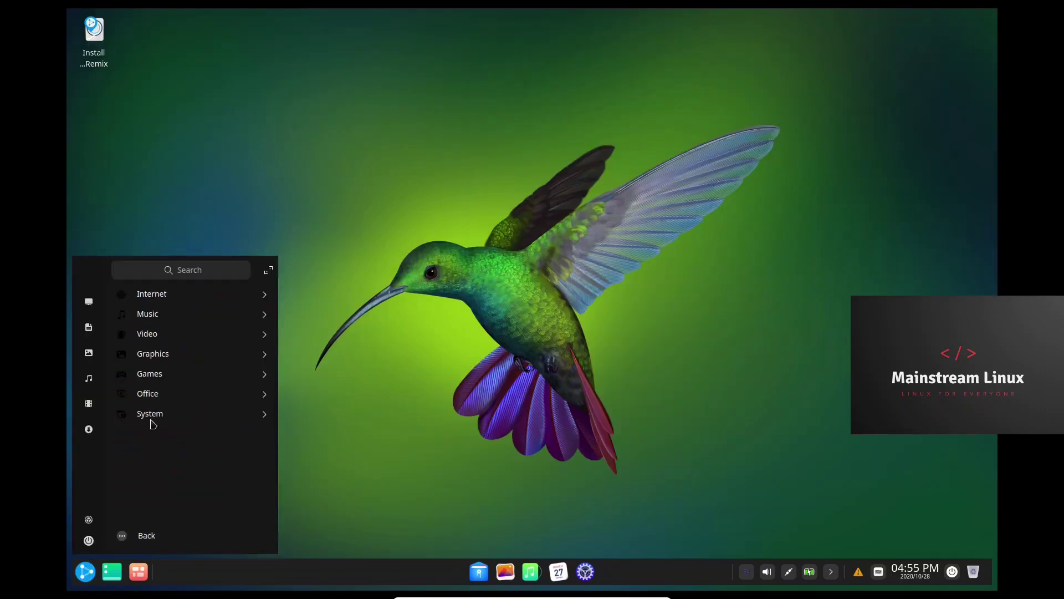
pyautogui.click(157, 373)
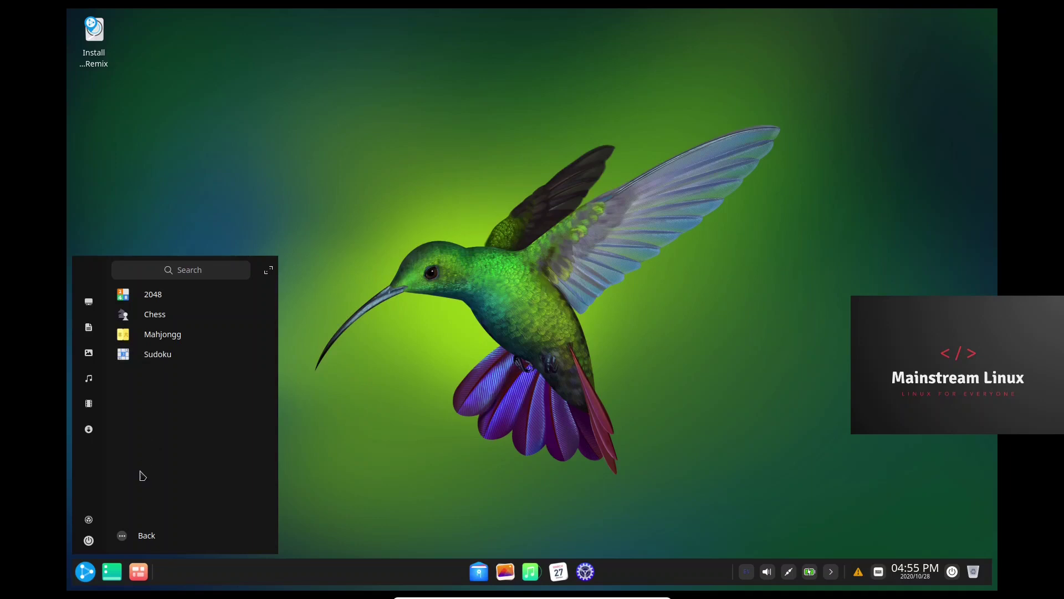
pyautogui.click(140, 536)
pyautogui.click(157, 396)
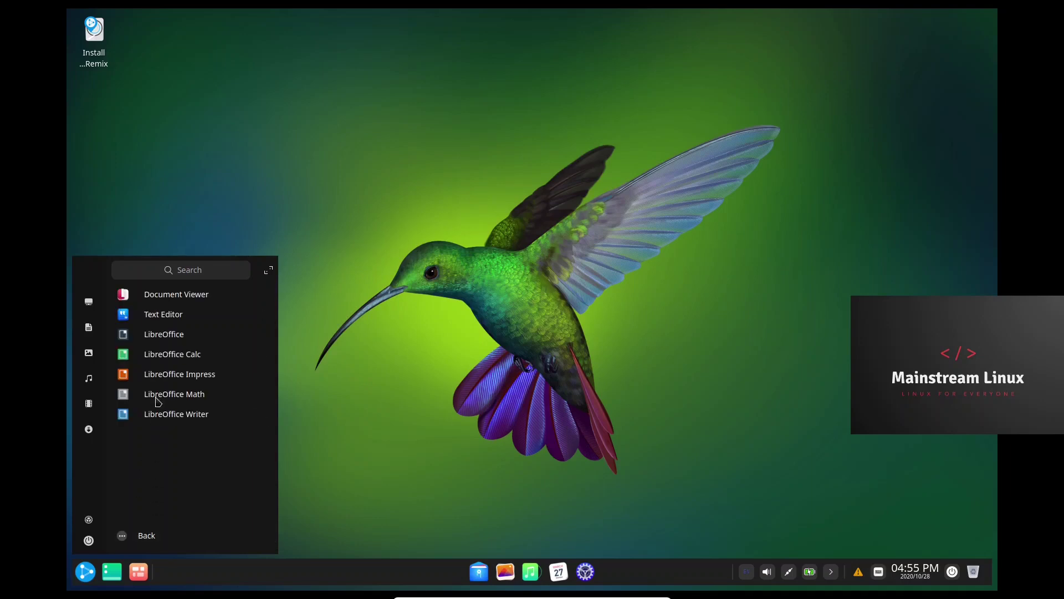
pyautogui.click(178, 334)
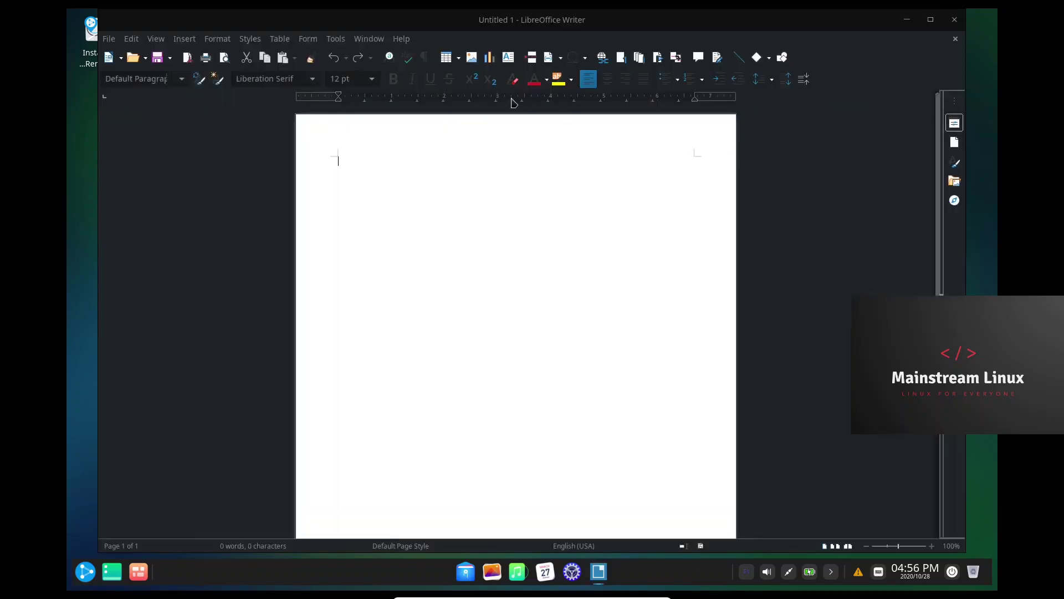
# Confirm version 7.0.2.2 under Help > About LibreOffice, then close Writer
pyautogui.click(402, 40)
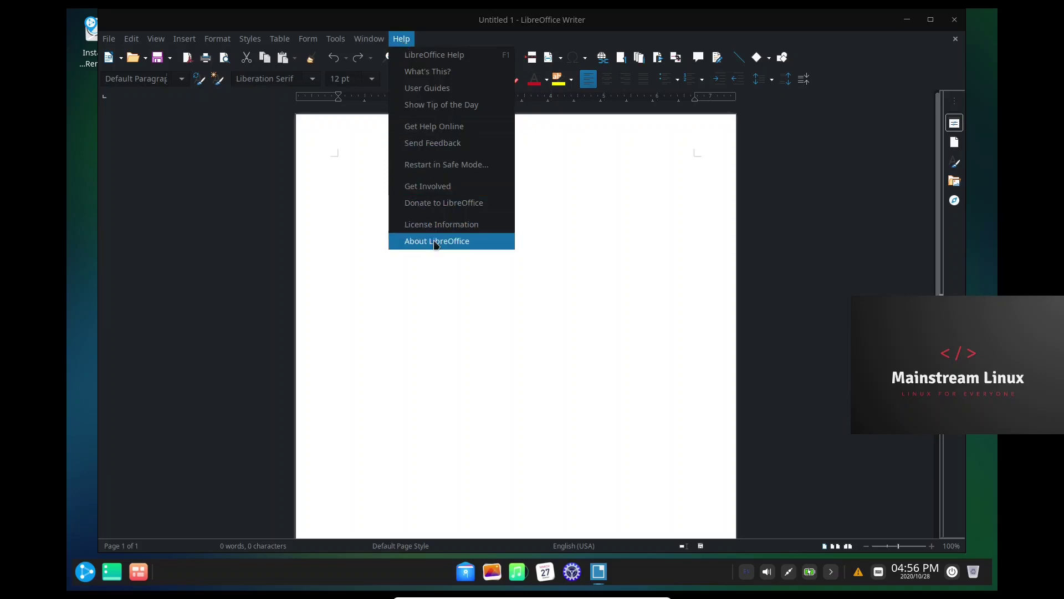
pyautogui.click(435, 243)
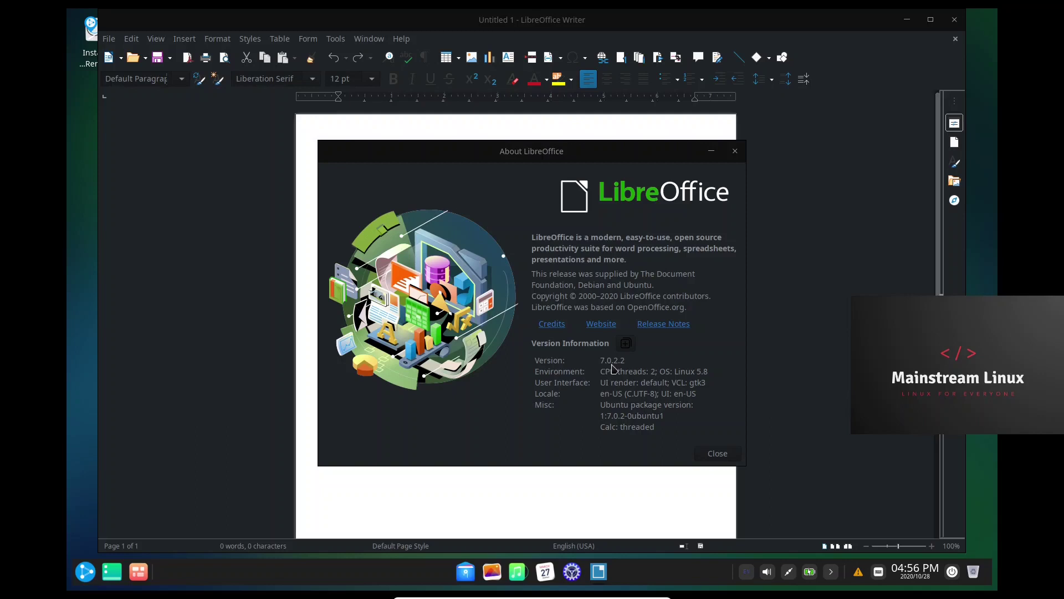
pyautogui.click(717, 453)
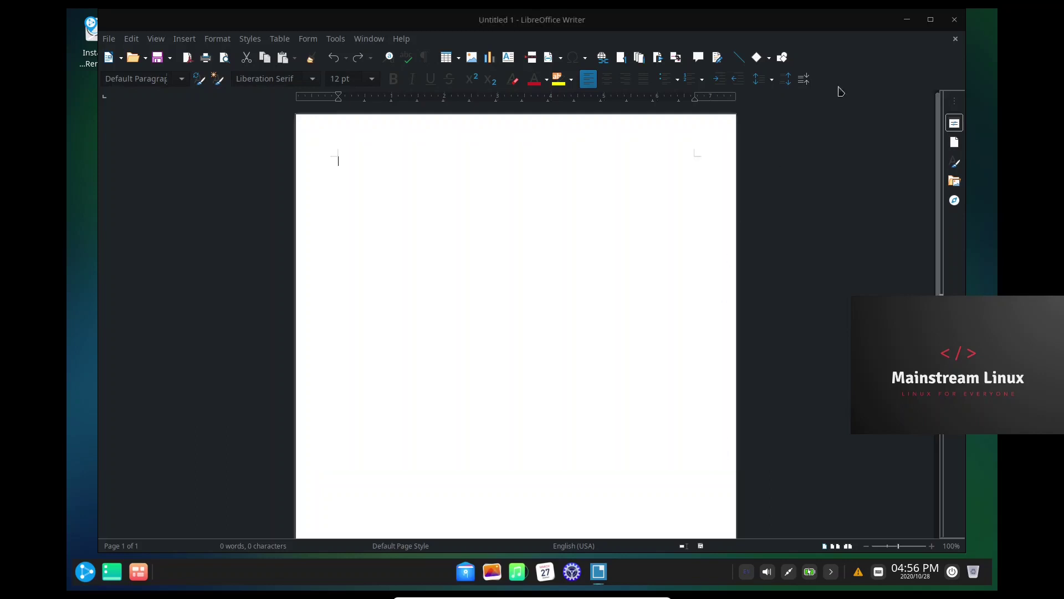
pyautogui.click(960, 23)
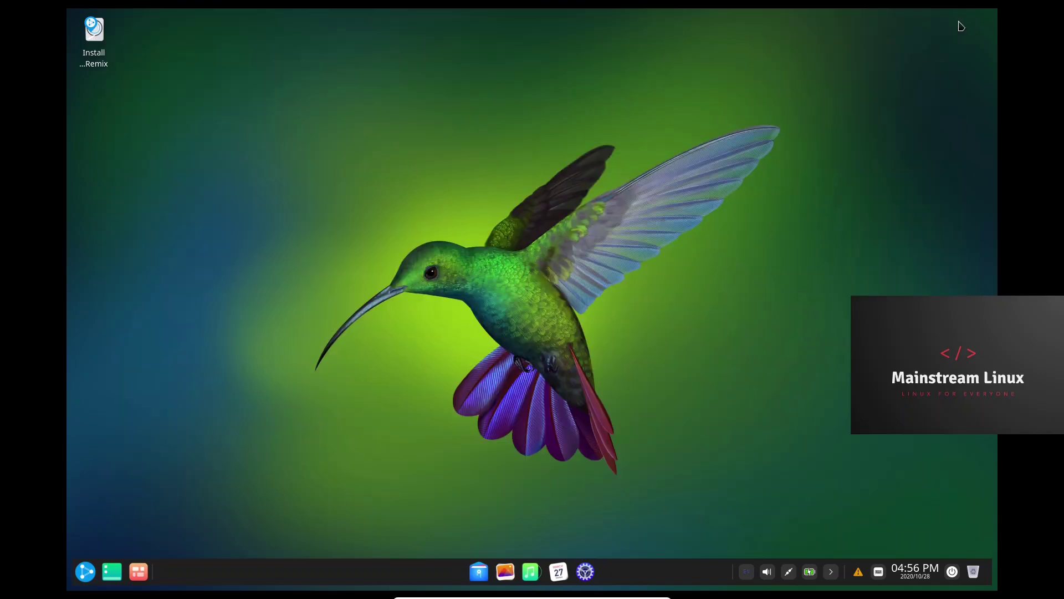